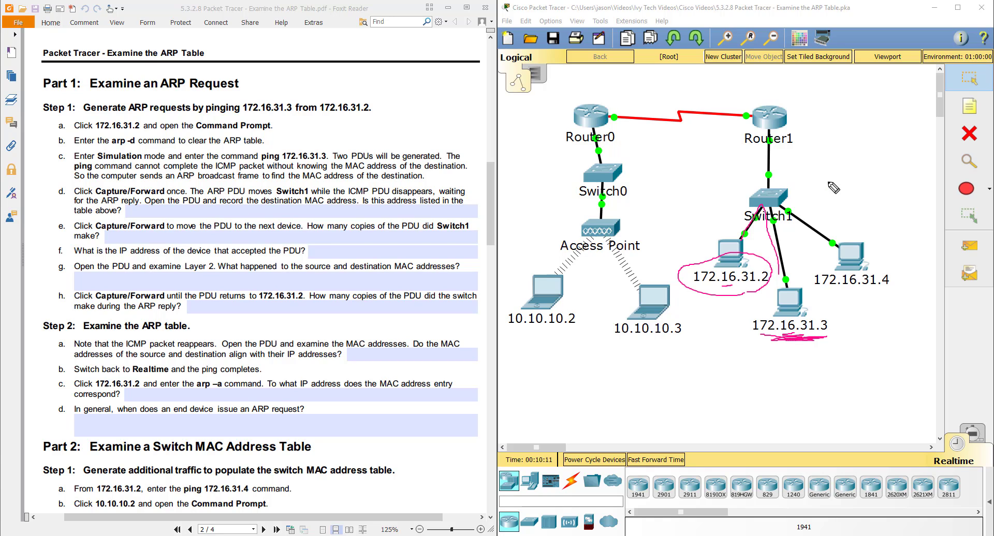
pyautogui.moveTo(827, 189)
pyautogui.mouseDown()
pyautogui.moveTo(699, 100)
pyautogui.moveTo(684, 253)
pyautogui.mouseUp()
pyautogui.moveTo(690, 300)
pyautogui.mouseDown()
pyautogui.moveTo(866, 355)
pyautogui.moveTo(903, 301)
pyautogui.moveTo(878, 162)
pyautogui.moveTo(791, 108)
pyautogui.mouseUp()
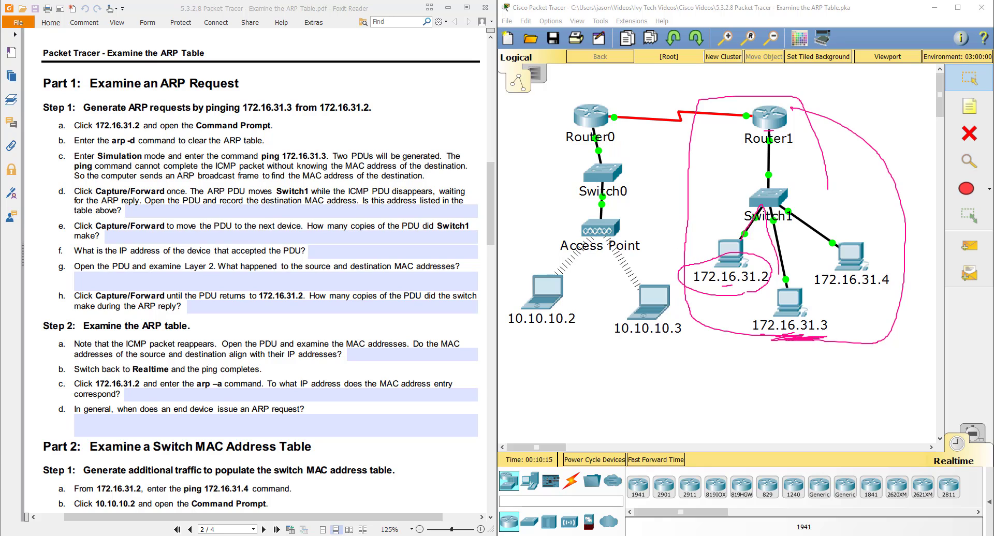
pyautogui.press('Escape')
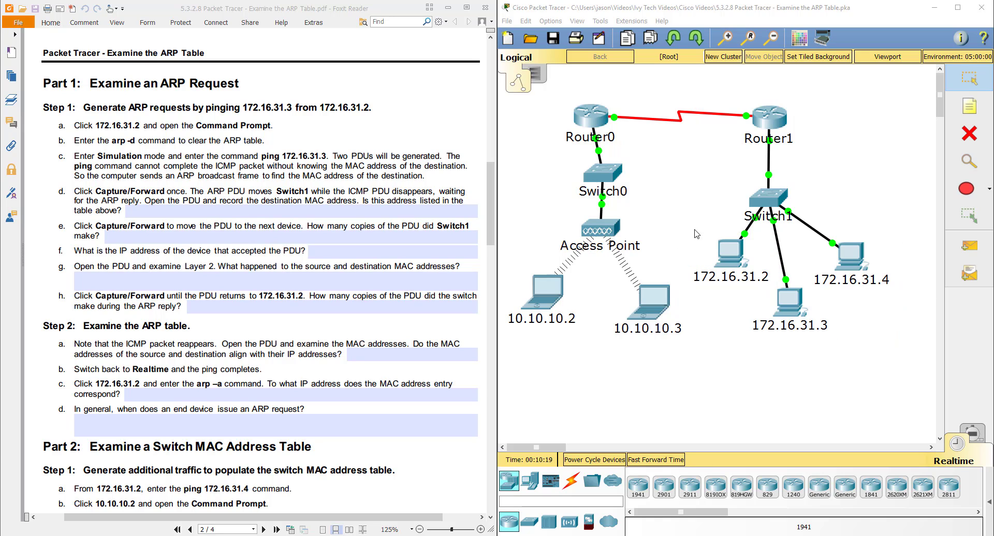
# Open the Command Prompt of PC 172.16.31.2 and clear its ARP table with arp -d
pyautogui.click(734, 257)
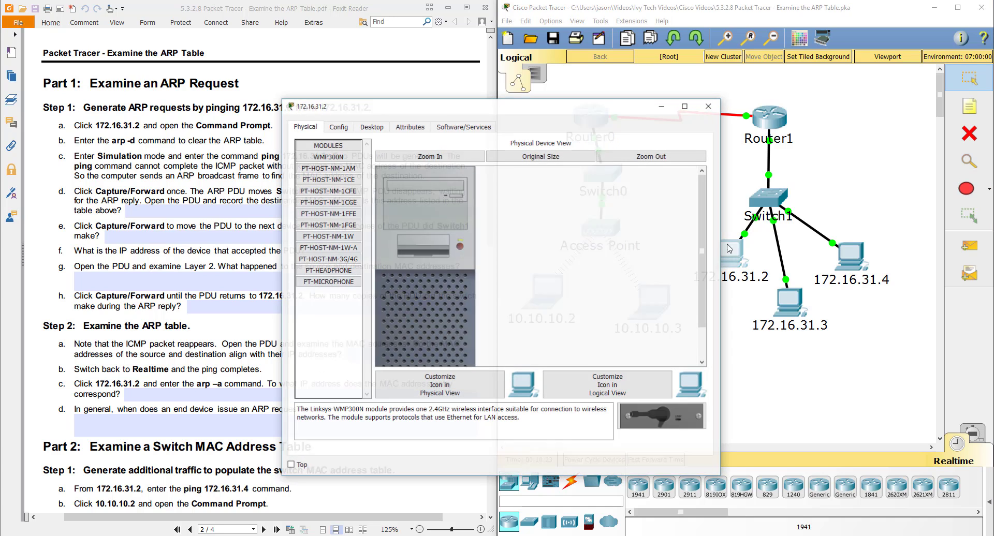
pyautogui.moveTo(543, 108); pyautogui.dragTo(631, 81)
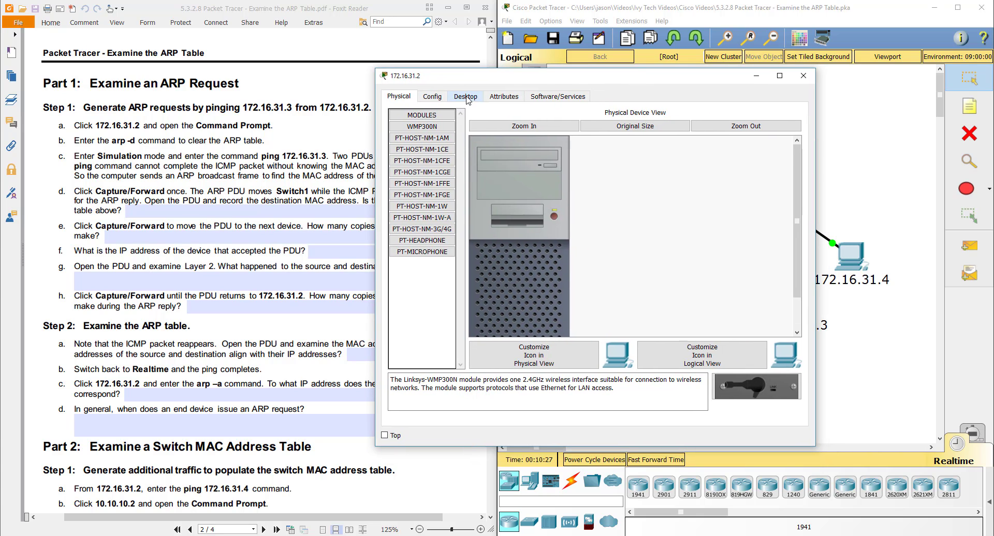
pyautogui.click(467, 99)
pyautogui.click(676, 136)
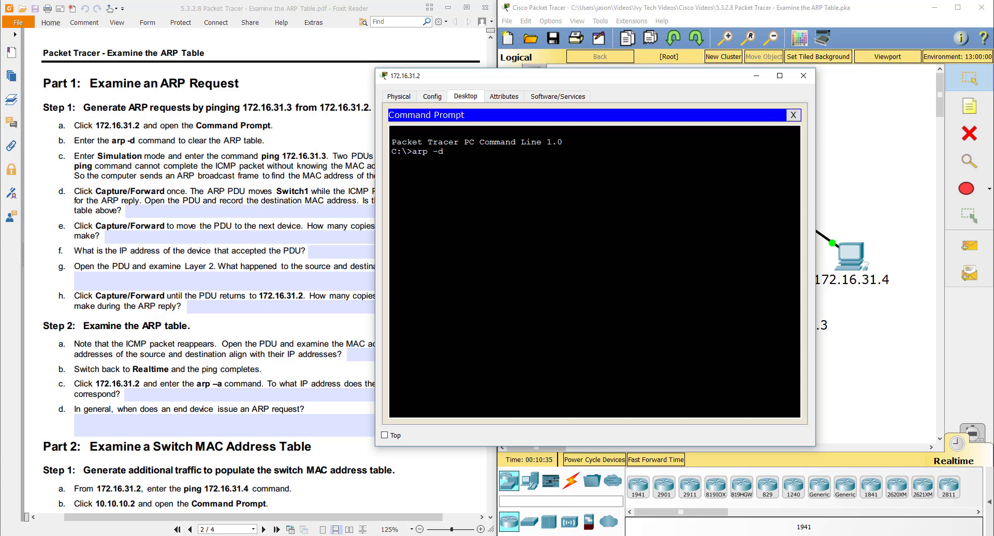
pyautogui.write('arp -d')
pyautogui.press('Return')
pyautogui.moveTo(574, 78); pyautogui.dragTo(622, 96)
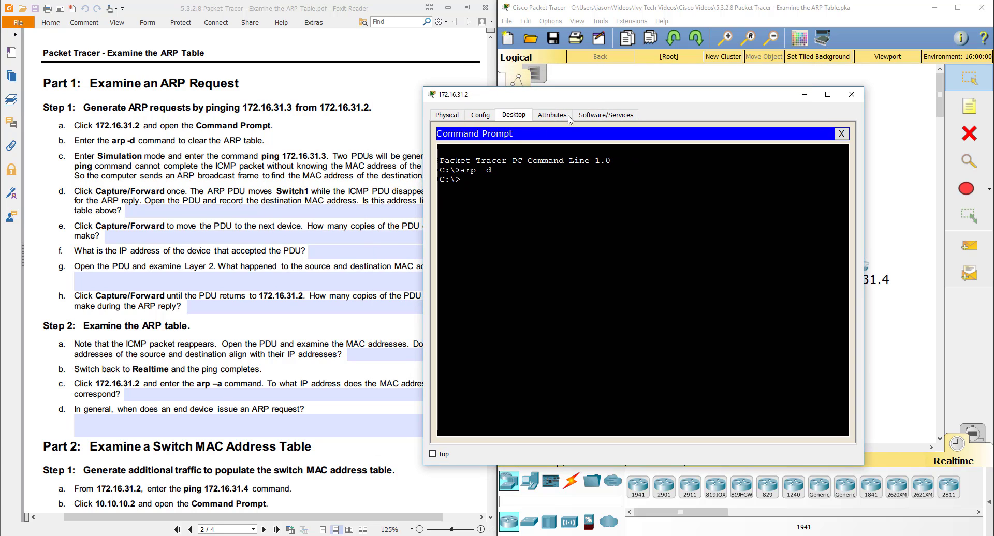
# Bring the network topology to the front and switch from Realtime to Simulation mode
pyautogui.click(678, 81)
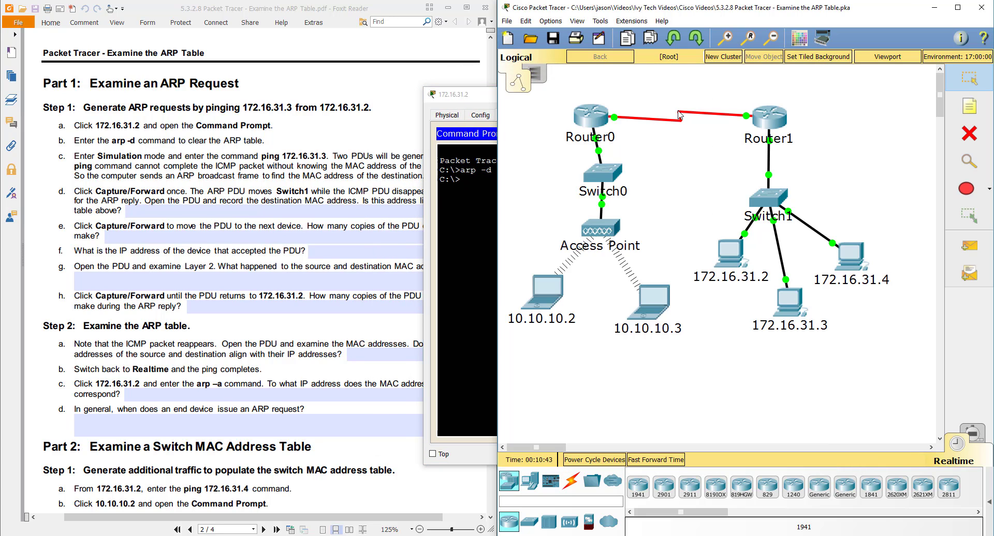
pyautogui.click(980, 437)
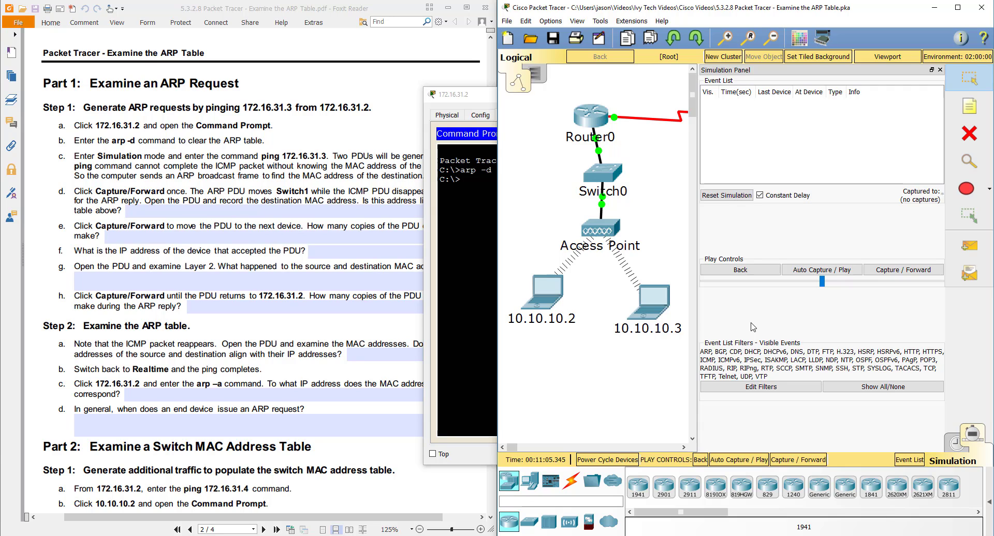
pyautogui.click(955, 444)
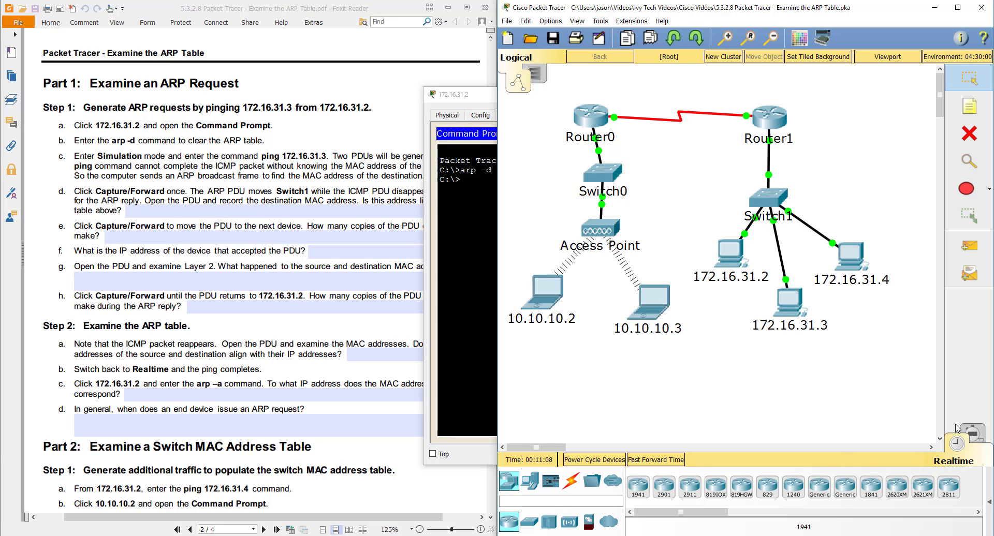
pyautogui.click(974, 433)
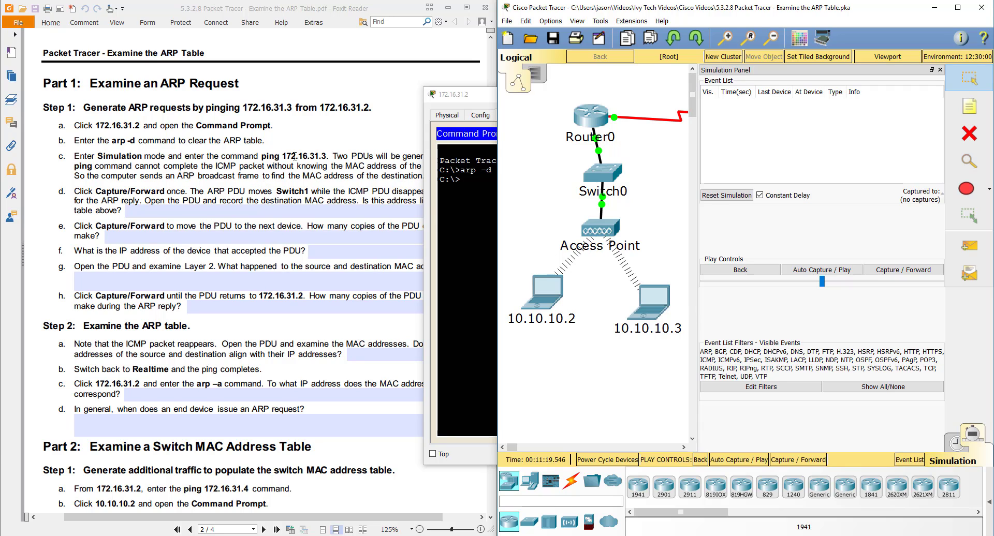
# Run ping 172.16.31.3 in the Command Prompt of 172.16.31.2, and minimize that PC's window
pyautogui.moveTo(327, 155); pyautogui.dragTo(302, 154)
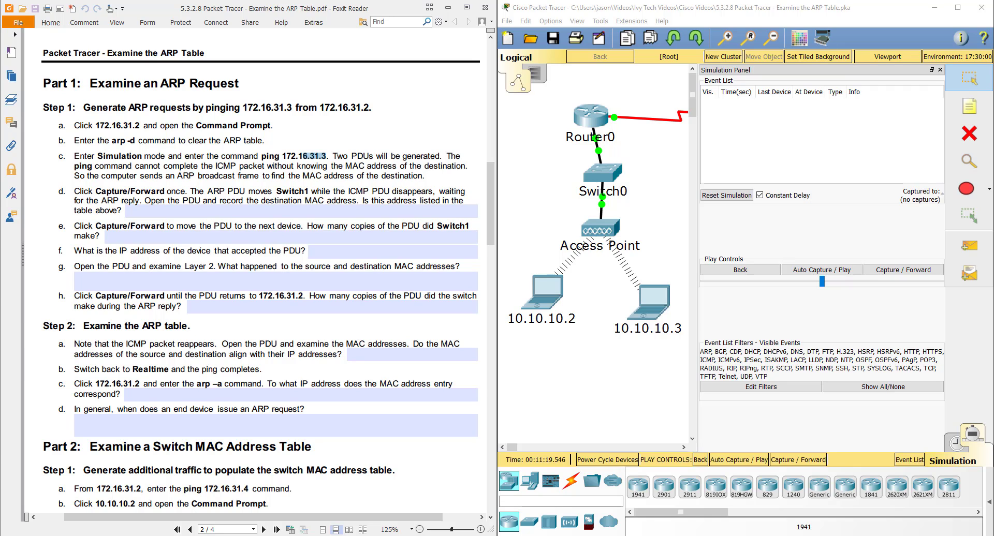
pyautogui.hotkey('alt', 'Tab')
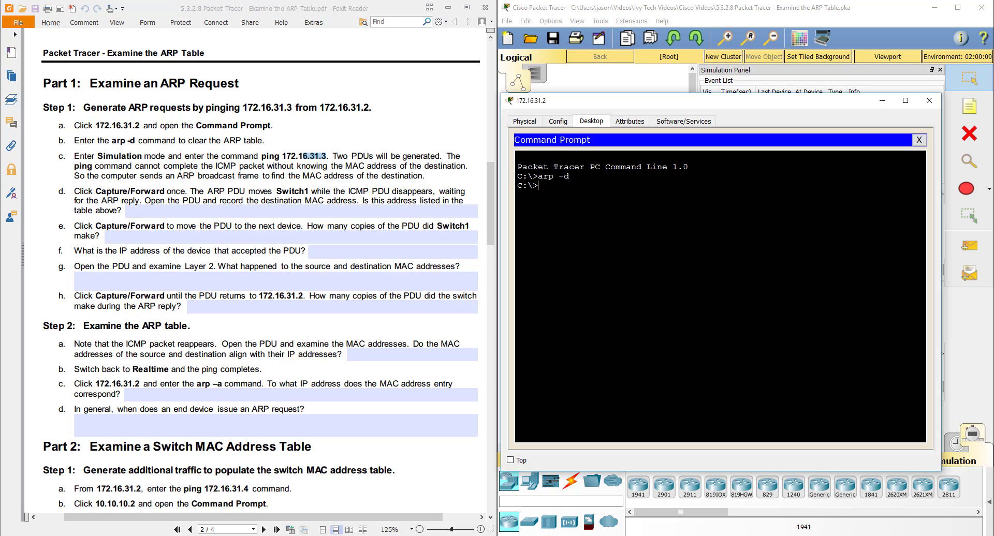
pyautogui.write('ping 172.16.31.3')
pyautogui.press('Return')
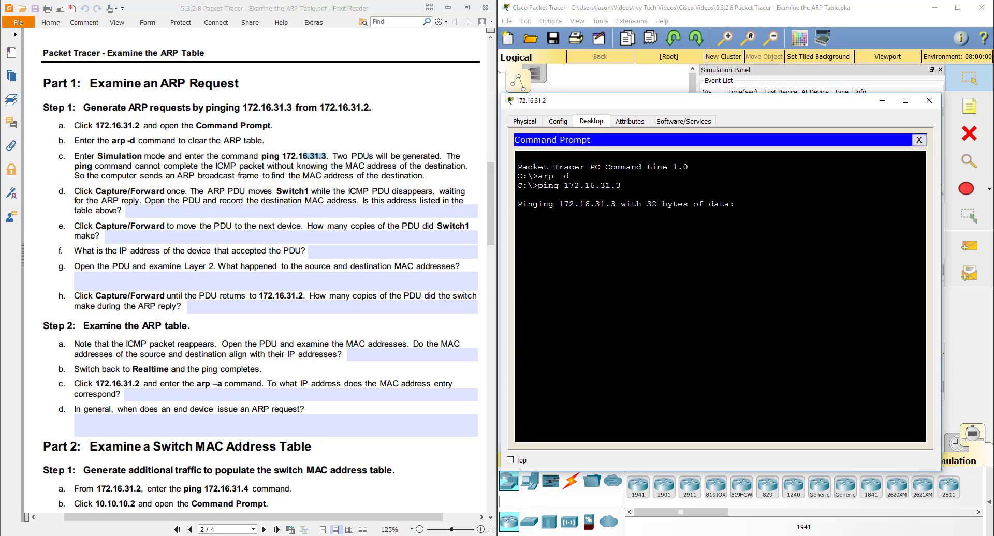
pyautogui.click(883, 102)
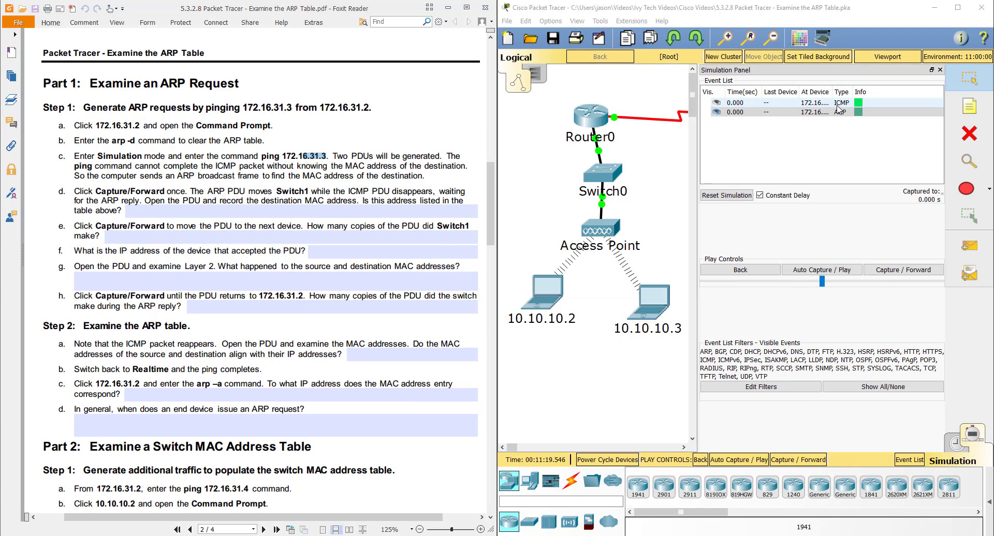
# Select the ARP event and advance the simulation by one capture to send its PDU on from 172.16.31.2
pyautogui.click(838, 113)
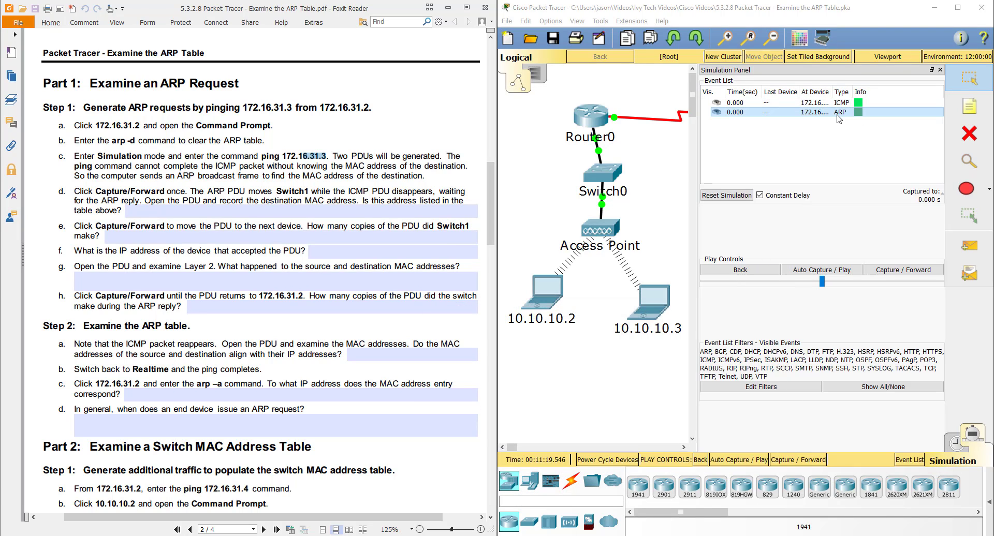
pyautogui.click(239, 158)
pyautogui.click(790, 458)
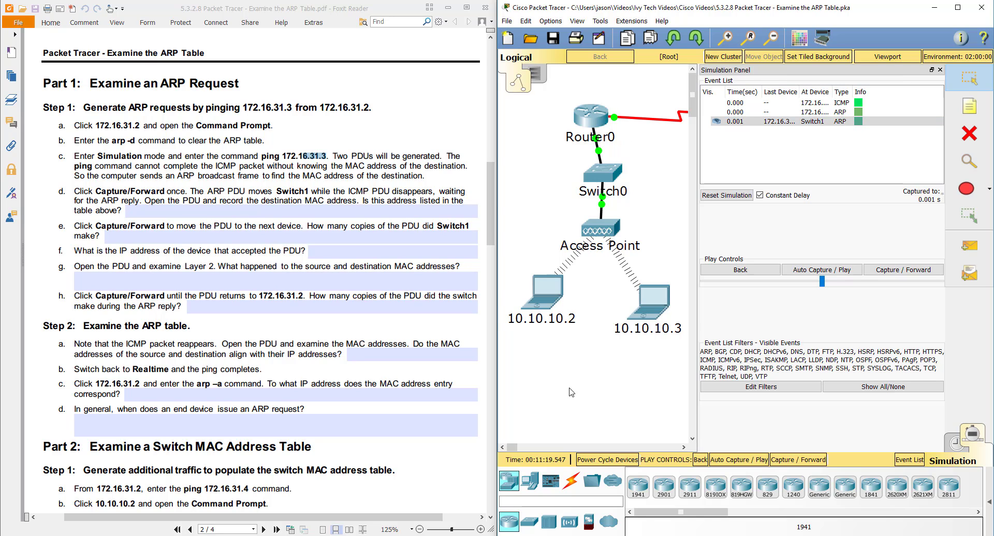
# Widen the simulator window and fit both networks of the topology into the workspace
pyautogui.moveTo(514, 448); pyautogui.dragTo(528, 452)
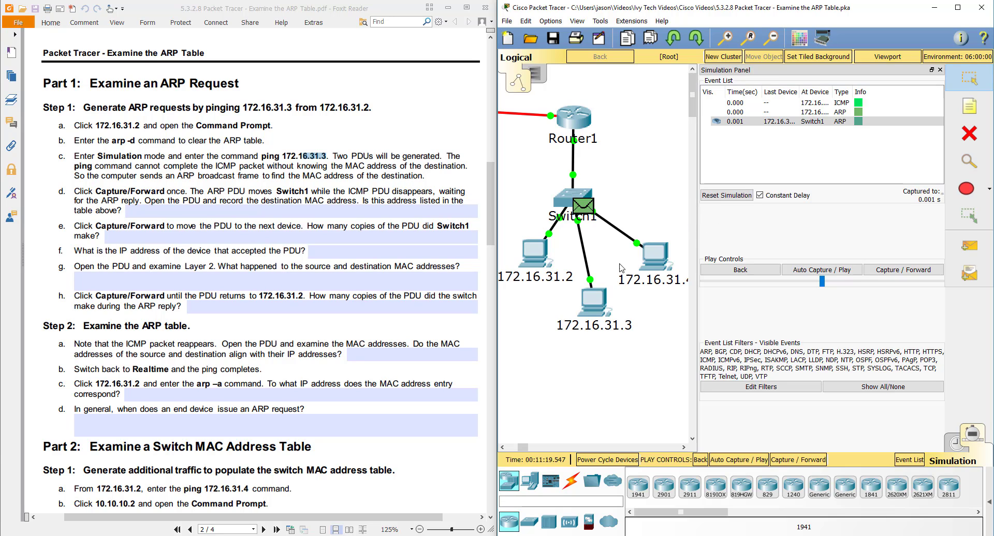
pyautogui.moveTo(703, 15); pyautogui.dragTo(615, 17)
pyautogui.moveTo(906, 107); pyautogui.dragTo(989, 106)
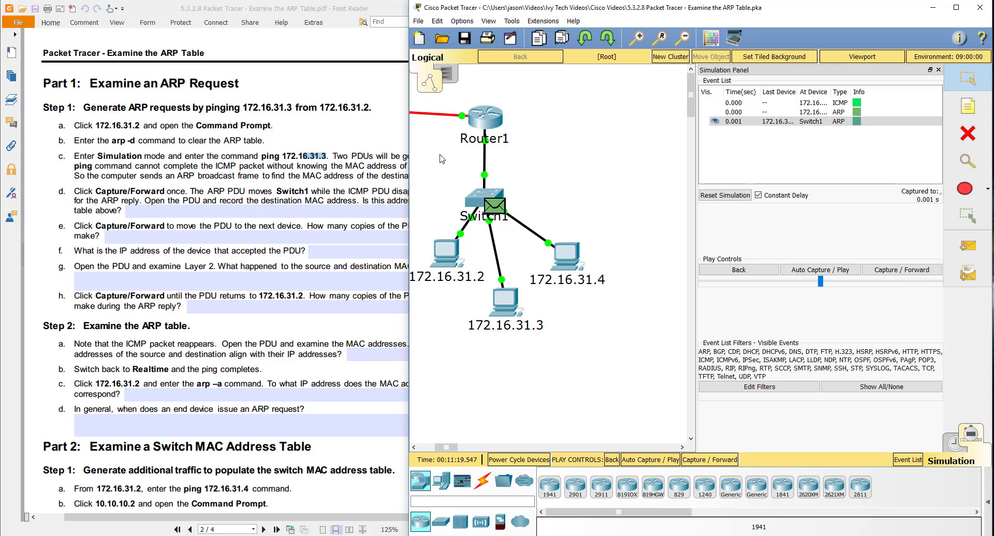
pyautogui.moveTo(451, 447); pyautogui.dragTo(438, 447)
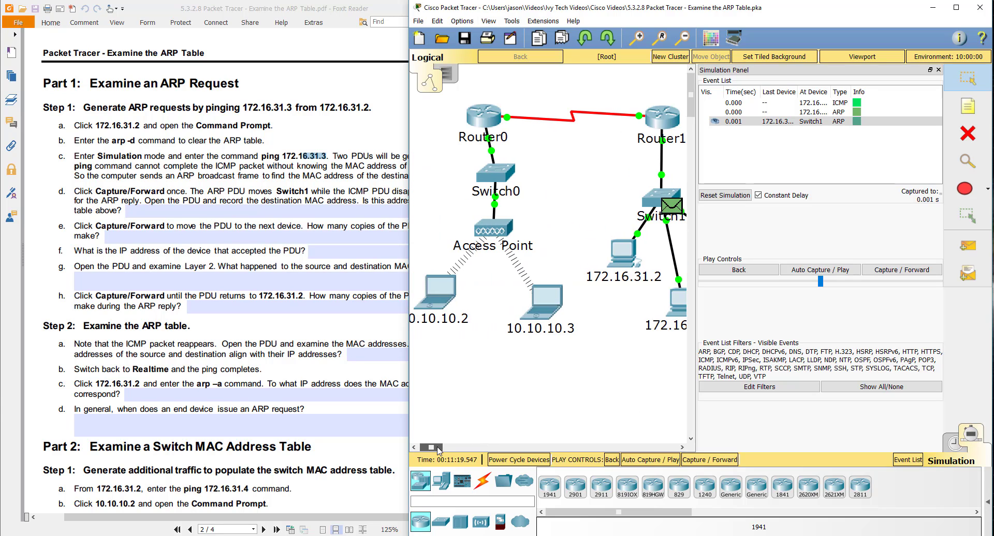
pyautogui.scroll(-4, 449, 431)
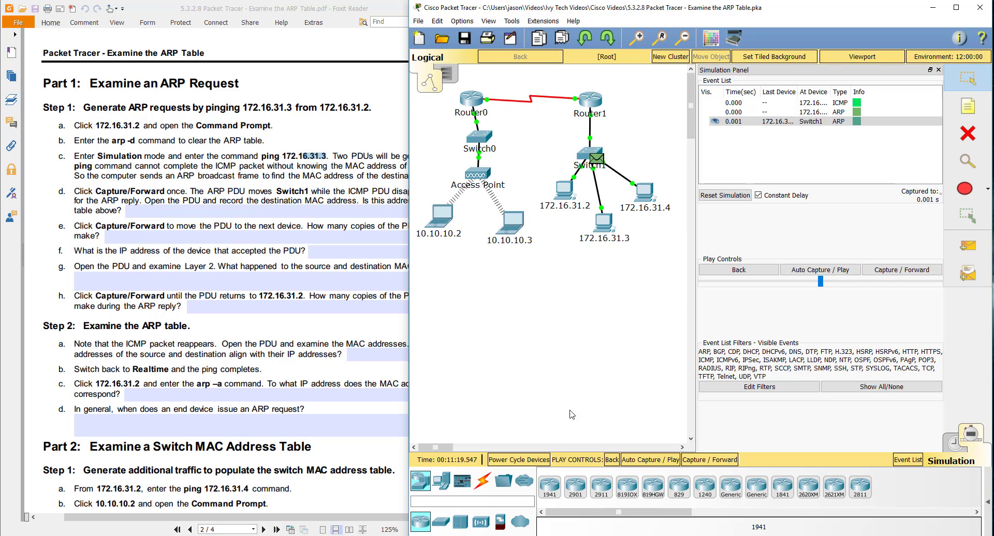
pyautogui.scroll(-3, 601, 343)
pyautogui.scroll(3, 596, 314)
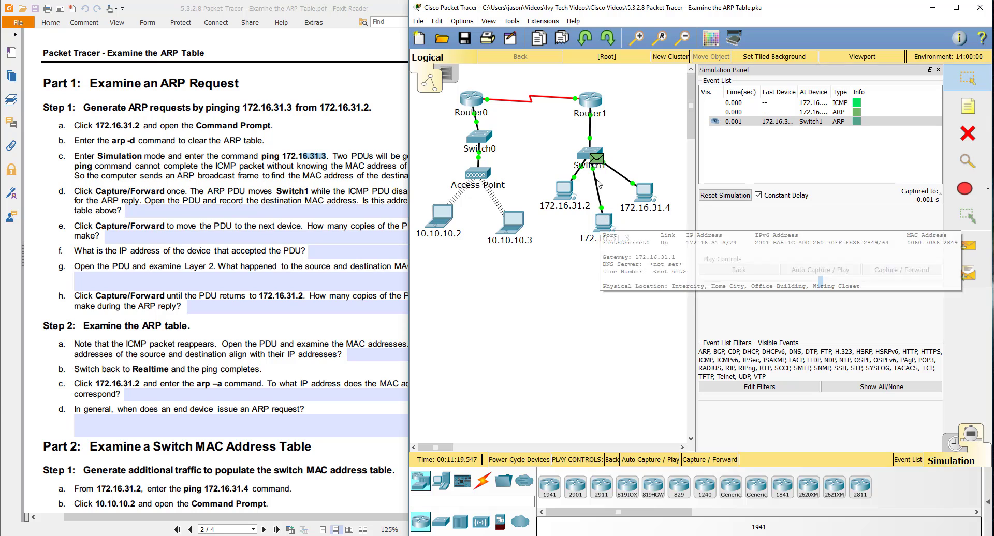
pyautogui.moveTo(607, 226)
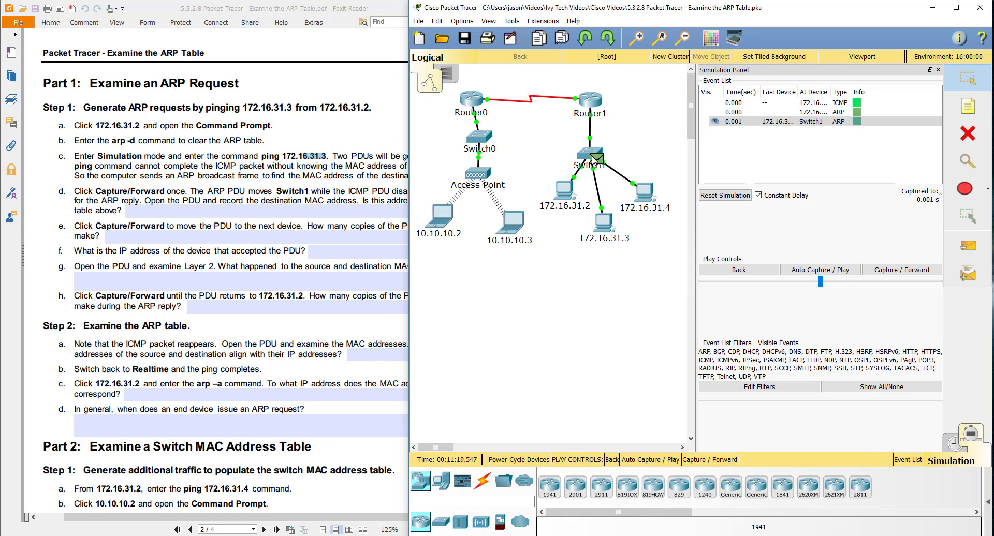
# Open the PDU information for the ARP packet at Switch1 and detach it as a floating window
pyautogui.click(198, 205)
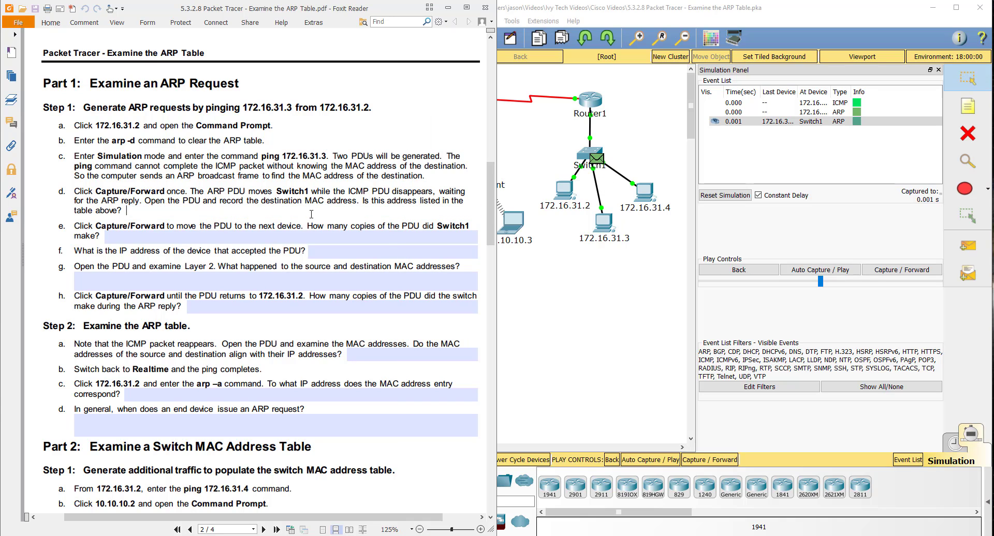
pyautogui.click(596, 159)
pyautogui.moveTo(547, 121); pyautogui.dragTo(668, 113)
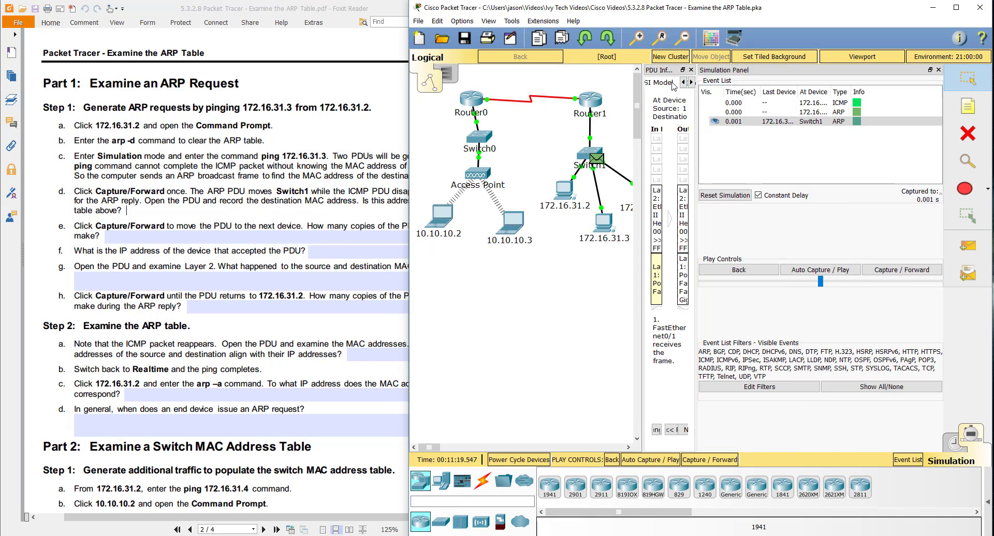
pyautogui.moveTo(671, 73); pyautogui.dragTo(649, 119)
pyautogui.moveTo(660, 77); pyautogui.dragTo(612, 124)
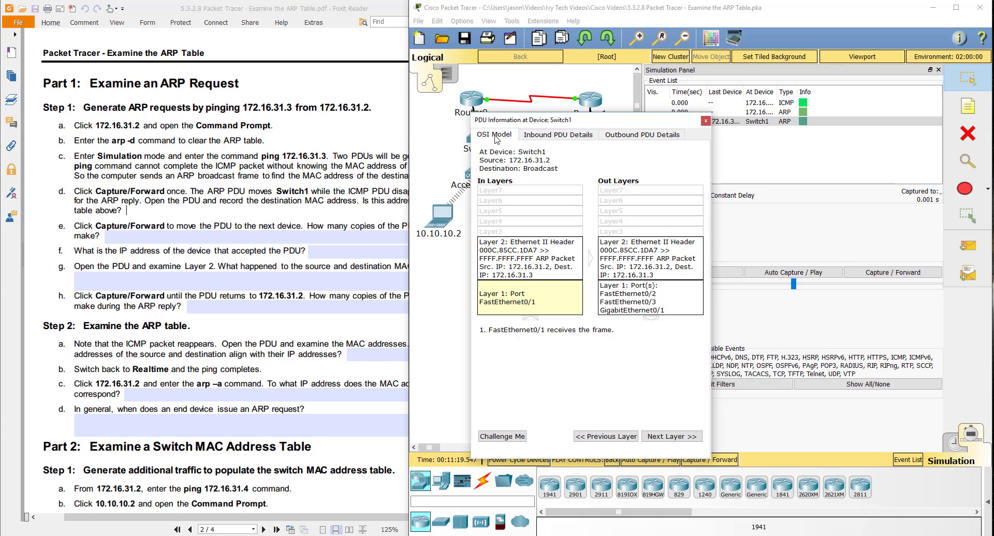
# Examine the inbound and outbound PDU details and the OSI model of the ARP packet for its destination MAC address
pyautogui.click(555, 139)
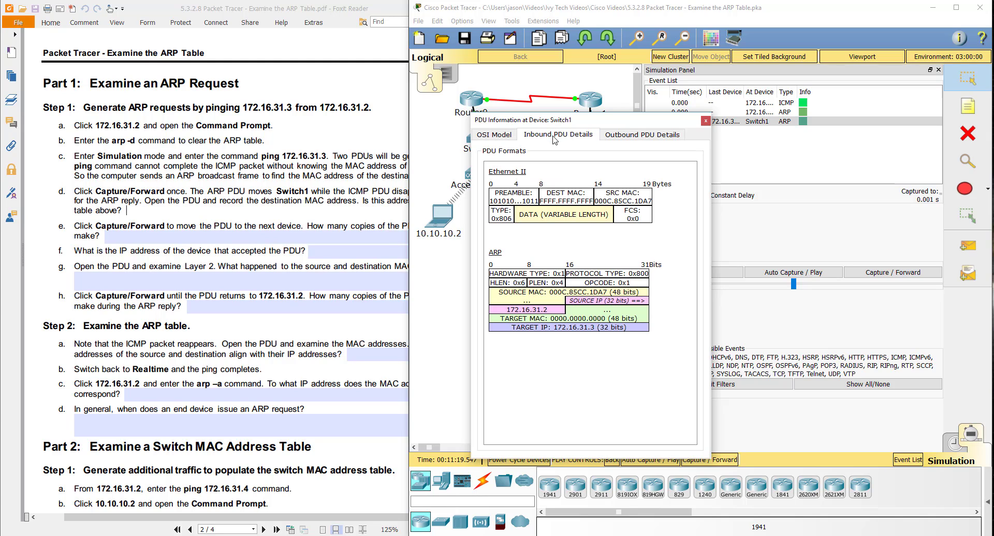
pyautogui.click(641, 135)
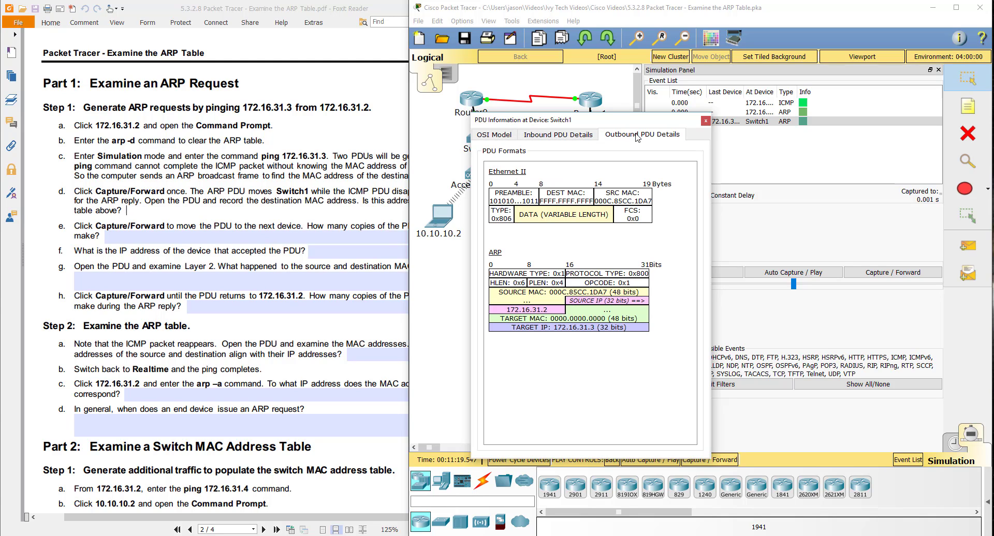
pyautogui.click(572, 138)
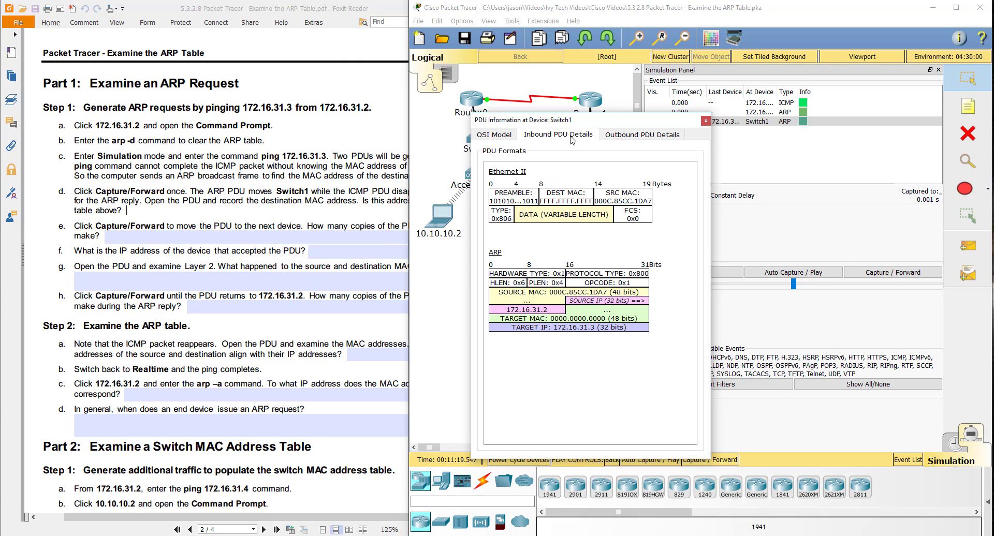
pyautogui.click(498, 136)
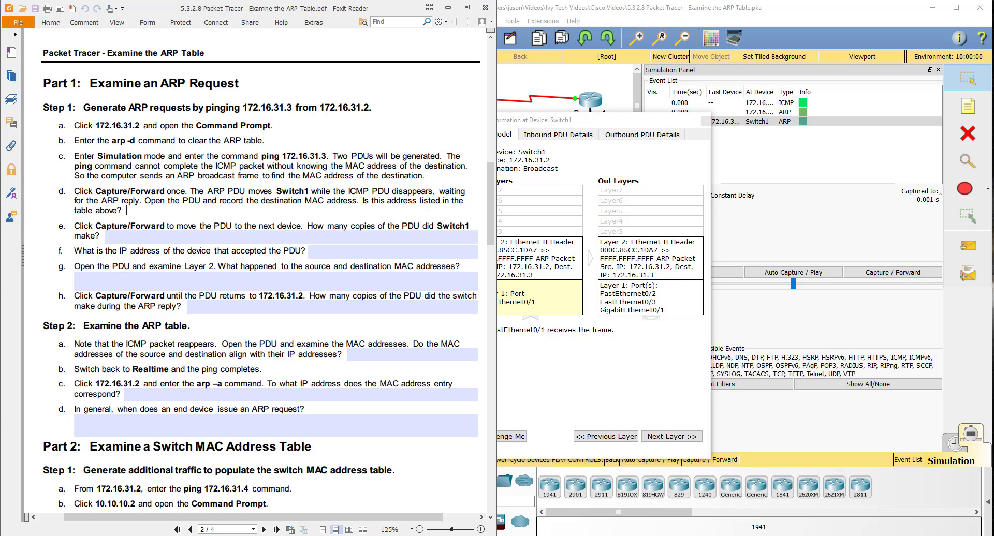
# Check the Addressing Table in the lab PDF for the PDU's destination MAC address, and return to the Part 1 questions
pyautogui.click(131, 211)
pyautogui.moveTo(491, 215); pyautogui.dragTo(496, 134)
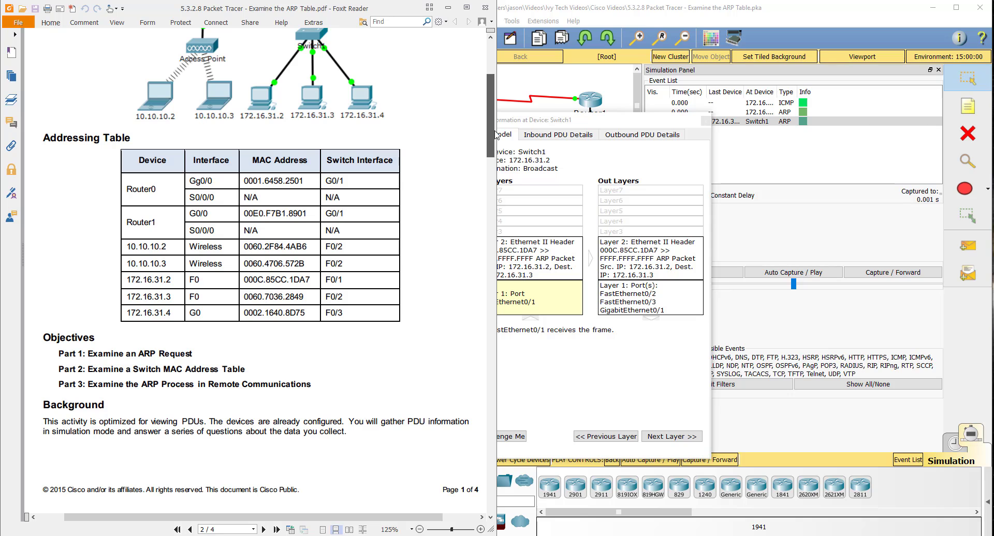
pyautogui.moveTo(496, 135); pyautogui.dragTo(488, 228)
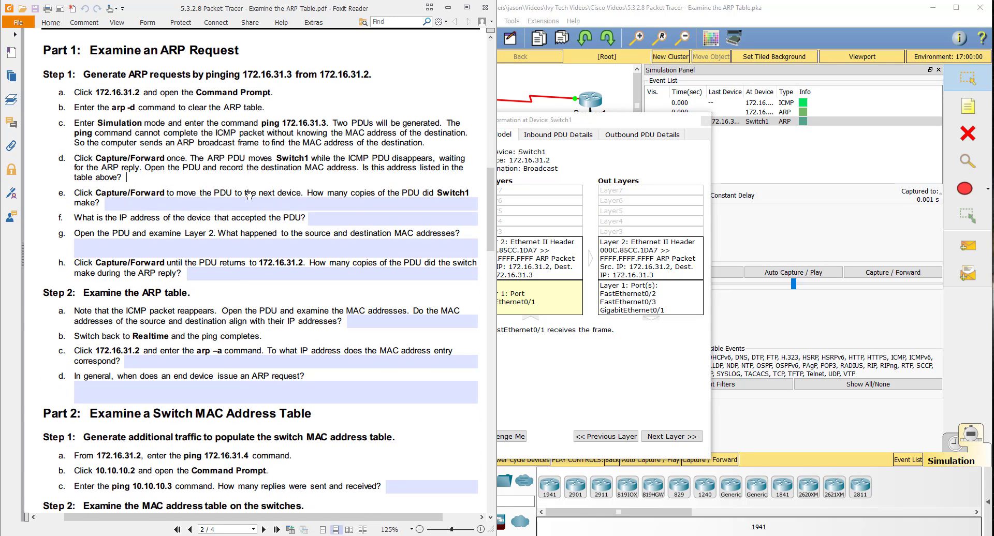
# Close the Switch1 PDU information and advance the simulation by one capture to forward the ARP PDU from the switch
pyautogui.click(733, 124)
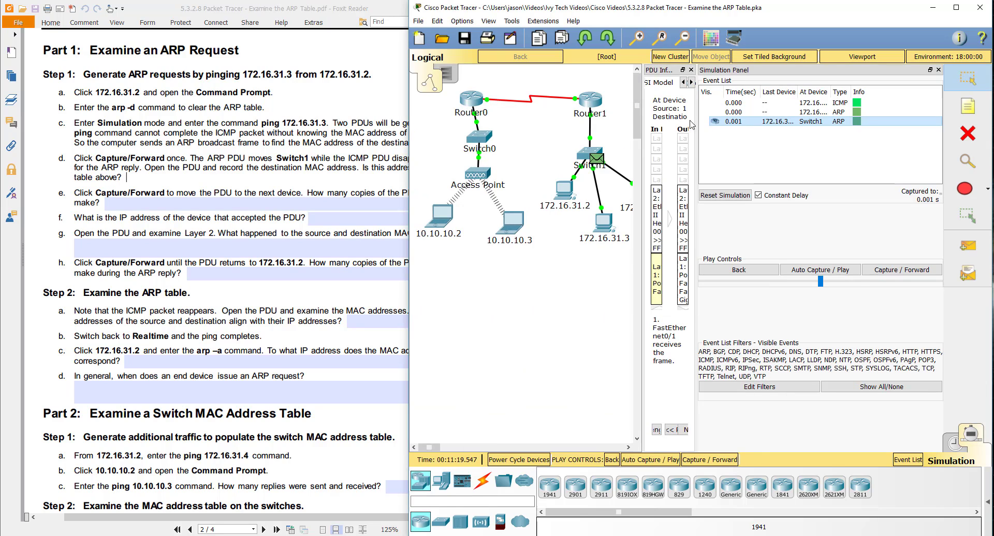
pyautogui.click(691, 70)
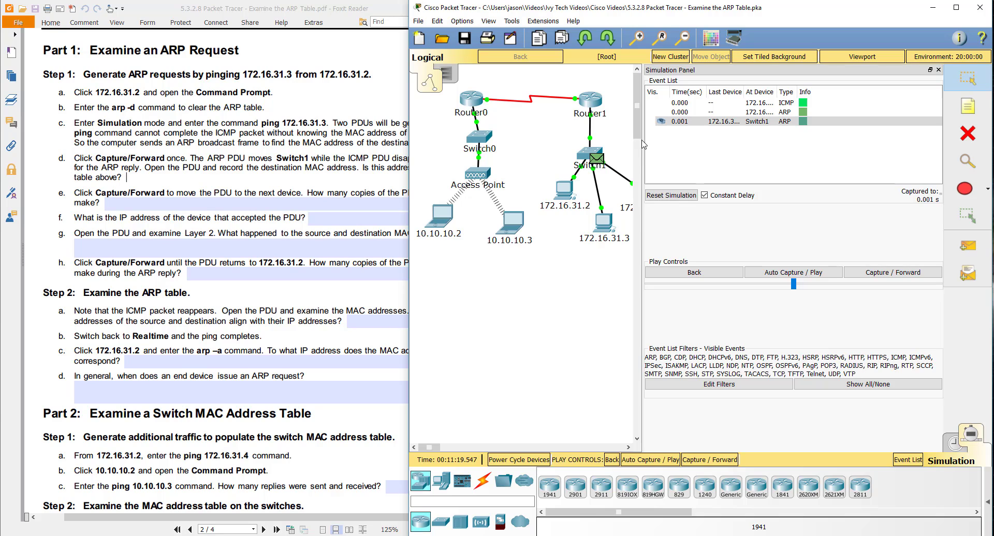
pyautogui.moveTo(641, 138); pyautogui.dragTo(697, 136)
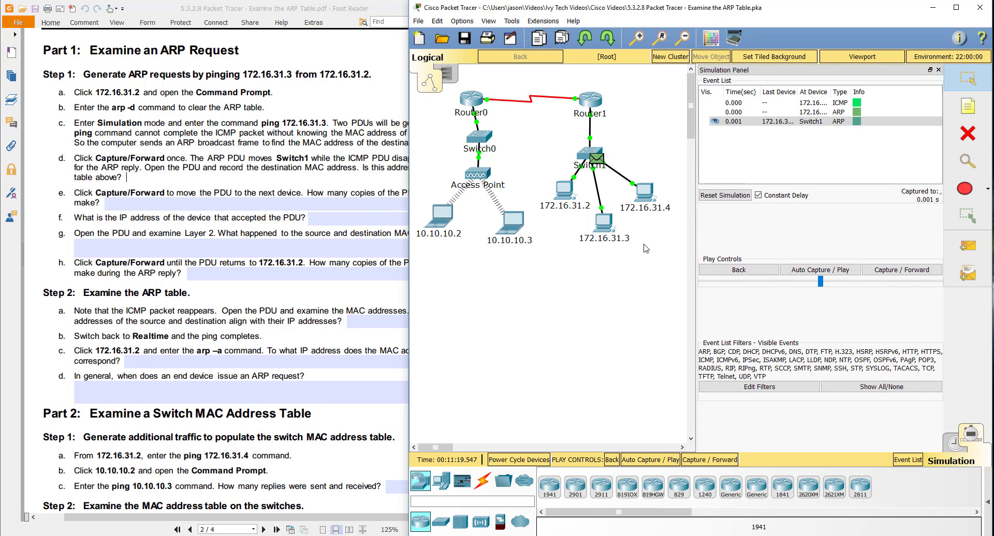
pyautogui.click(702, 460)
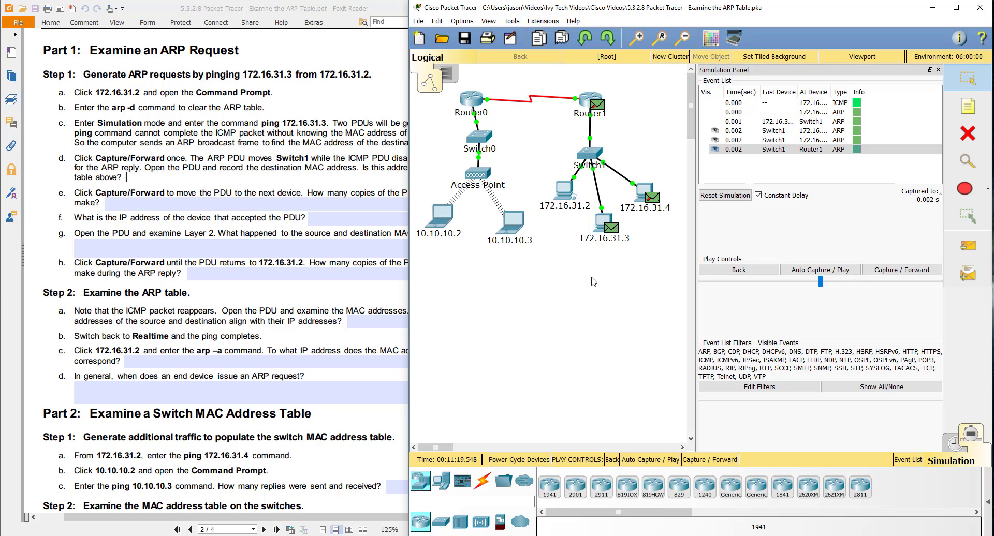
# Review the Part 1 questions in the lab PDF and check the ping in the Command Prompt of 172.16.31.2
pyautogui.click(324, 204)
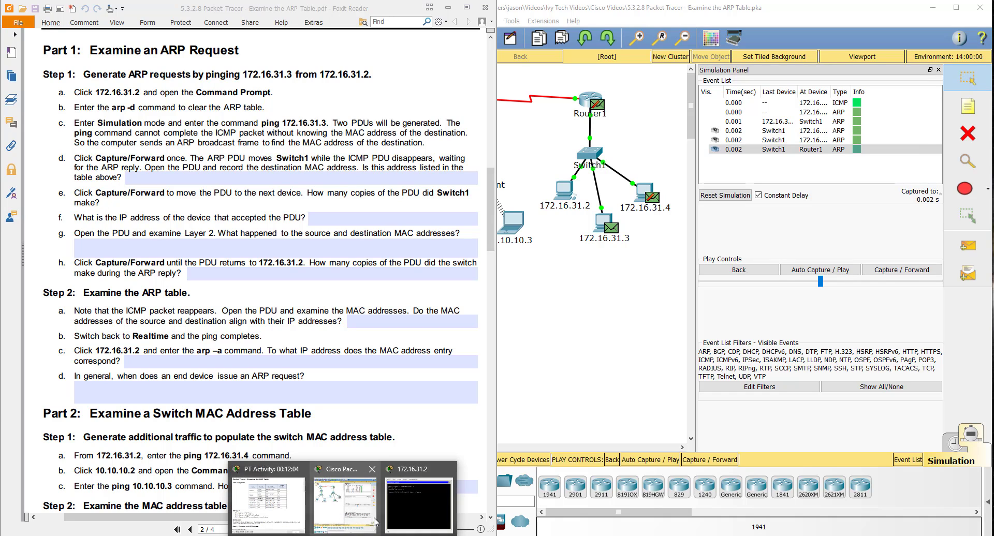
pyautogui.click(420, 504)
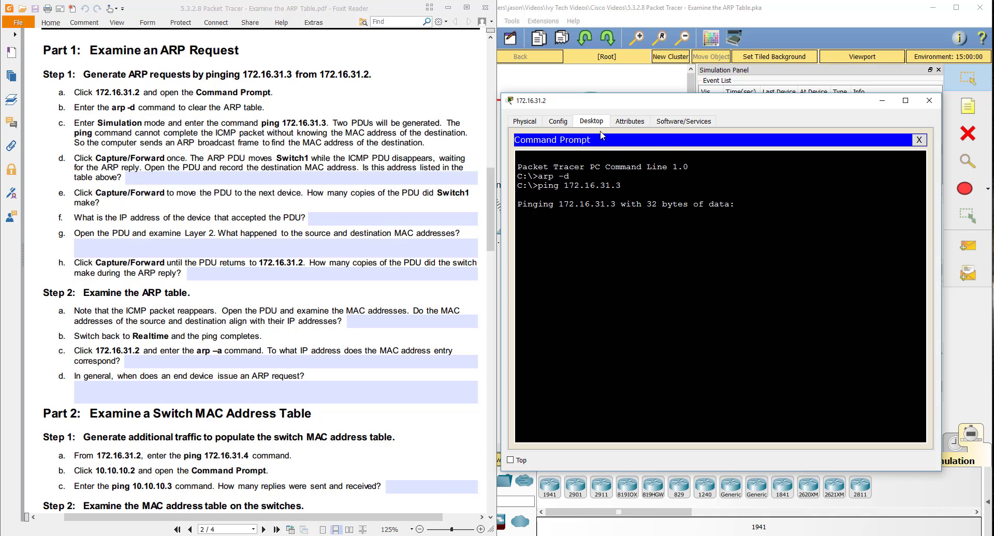
pyautogui.click(883, 102)
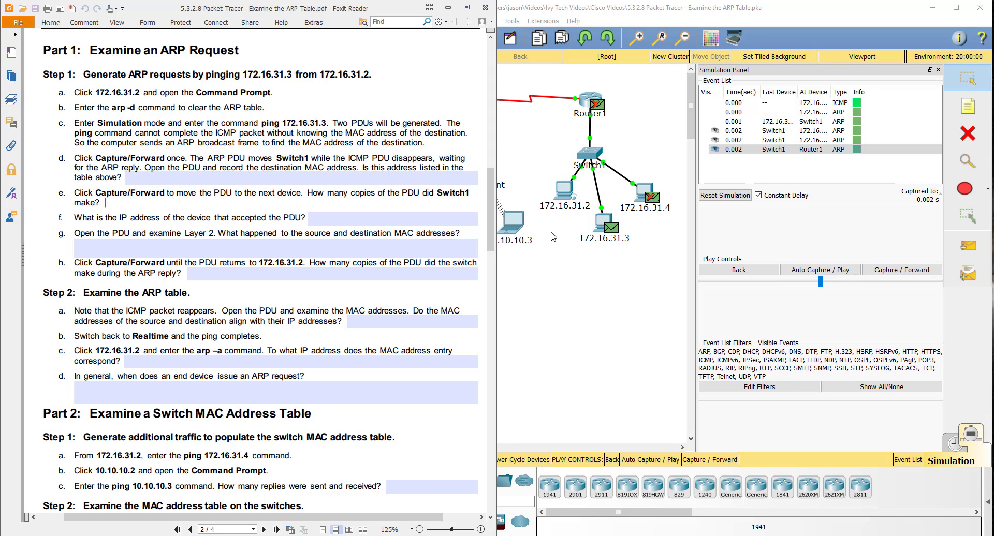
# Open the ARP PDU at 172.16.31.3 in a floating window and examine its Layer 2 source and destination MAC addresses
pyautogui.click(611, 227)
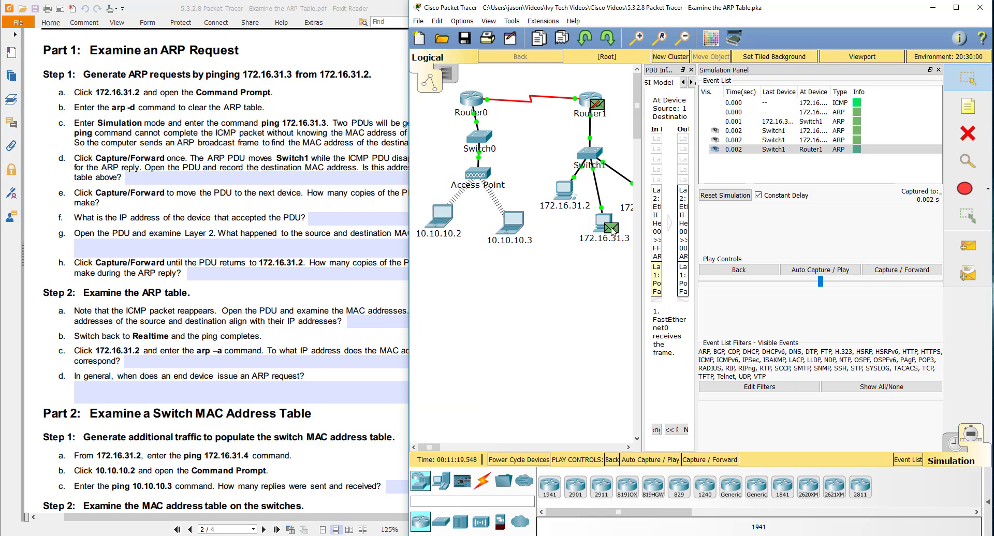
pyautogui.doubleClick(662, 69)
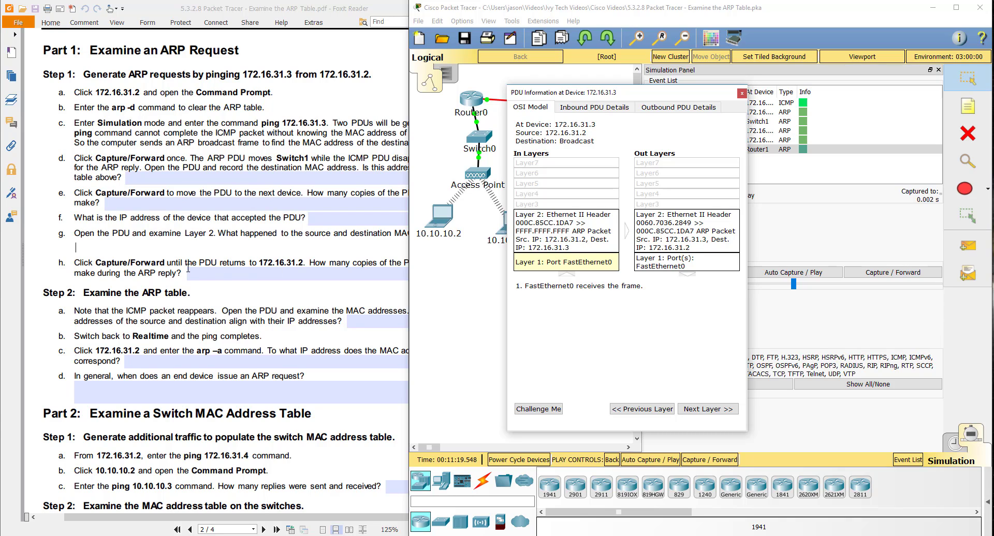
pyautogui.click(742, 93)
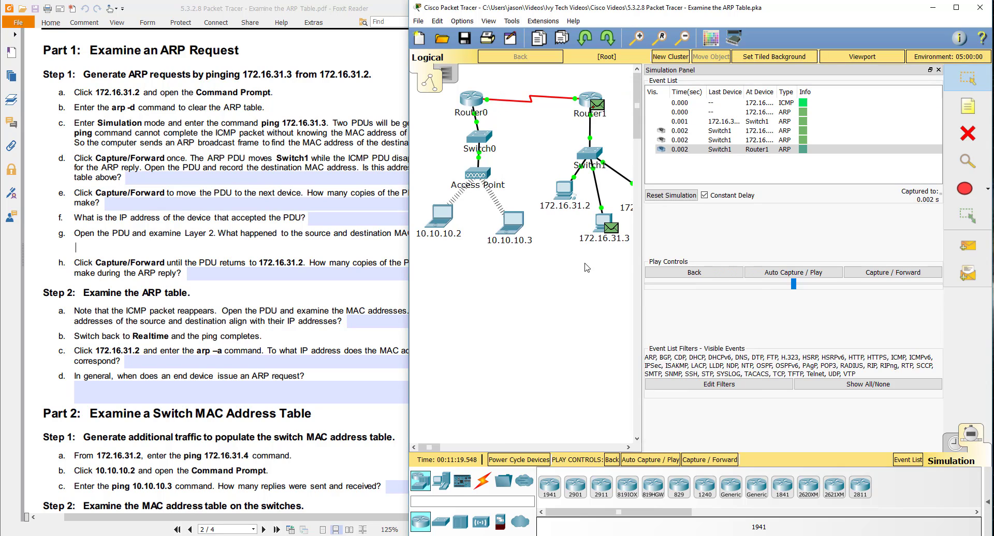
# Advance the simulation by two captures to return the ARP reply to 172.16.31.2, and review the question about PDU copies
pyautogui.click(704, 460)
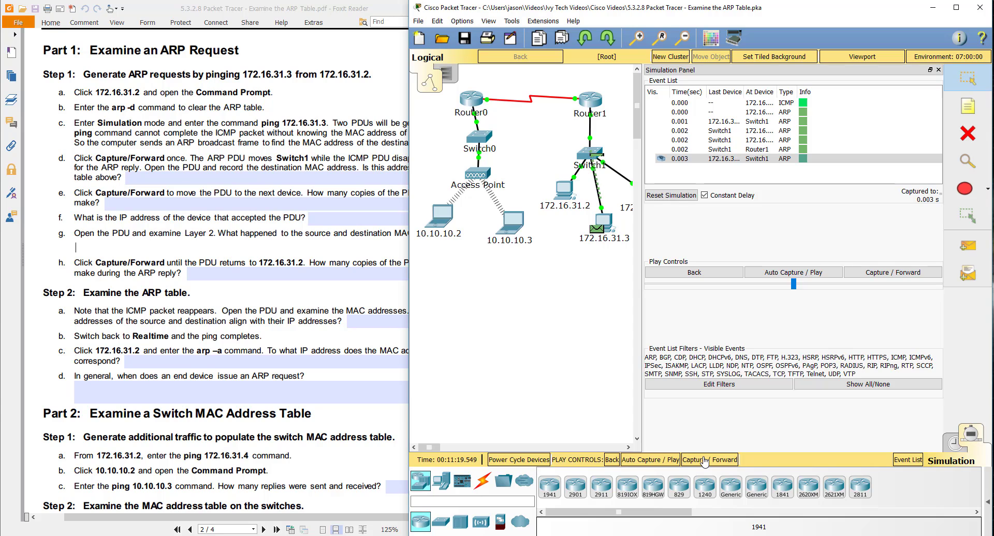
pyautogui.click(704, 460)
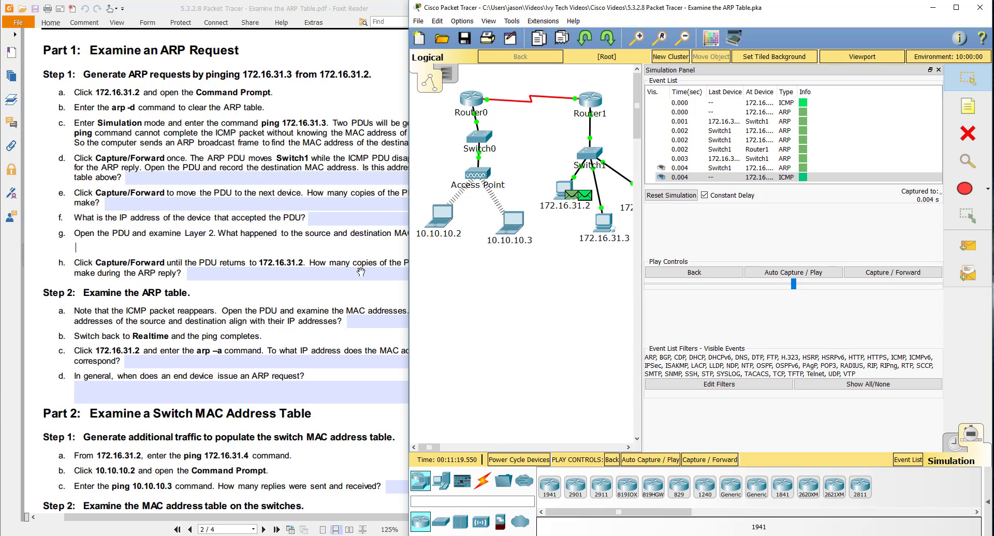
pyautogui.click(407, 261)
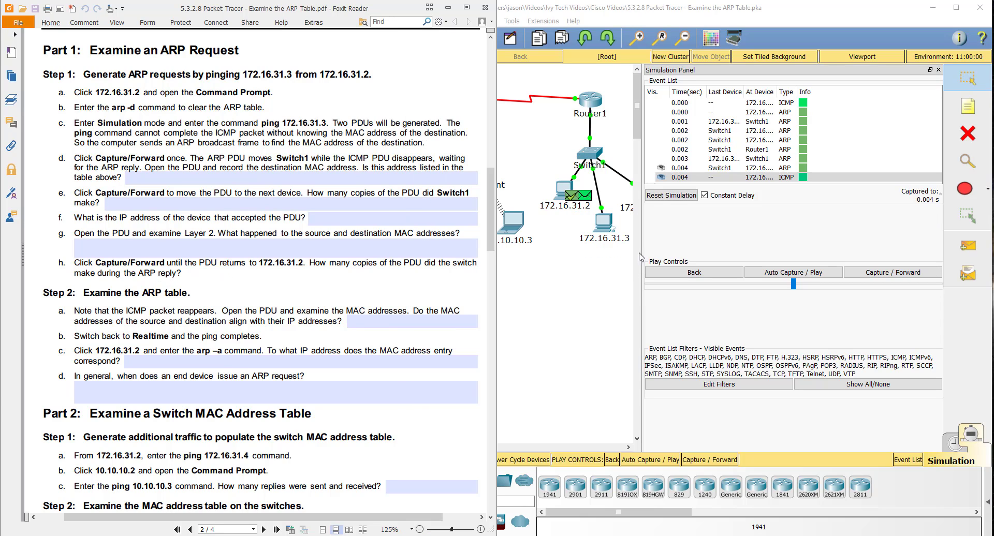
pyautogui.click(629, 272)
pyautogui.moveTo(438, 447); pyautogui.dragTo(445, 447)
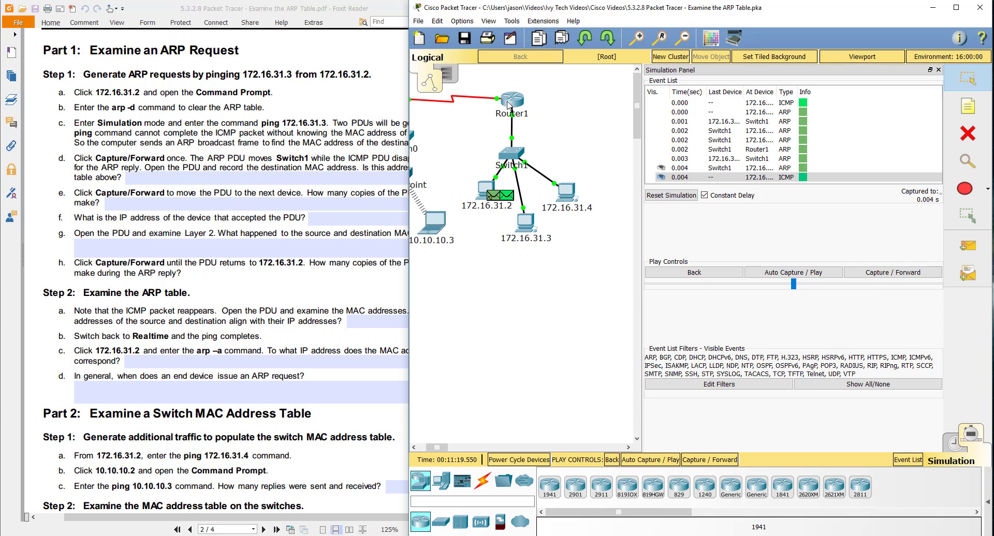
pyautogui.moveTo(509, 105)
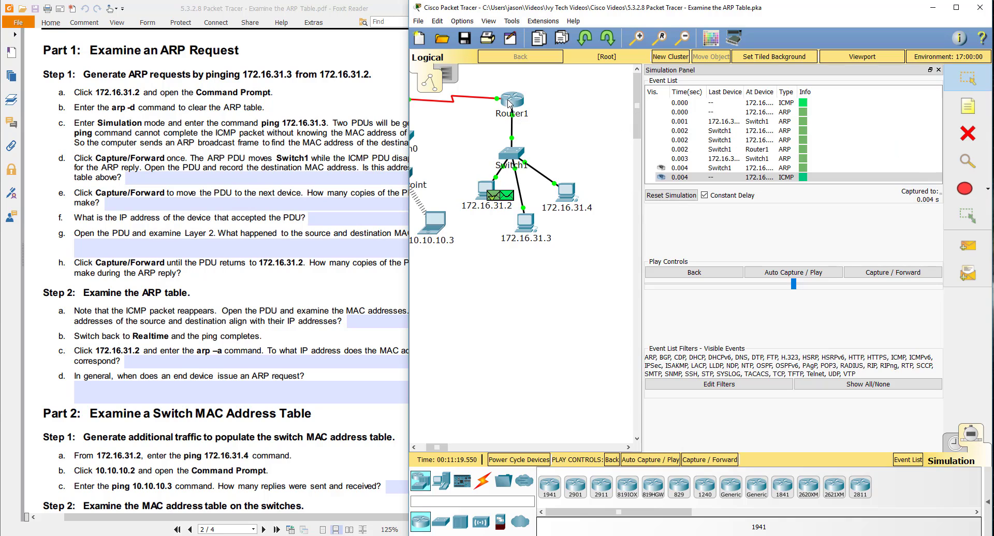
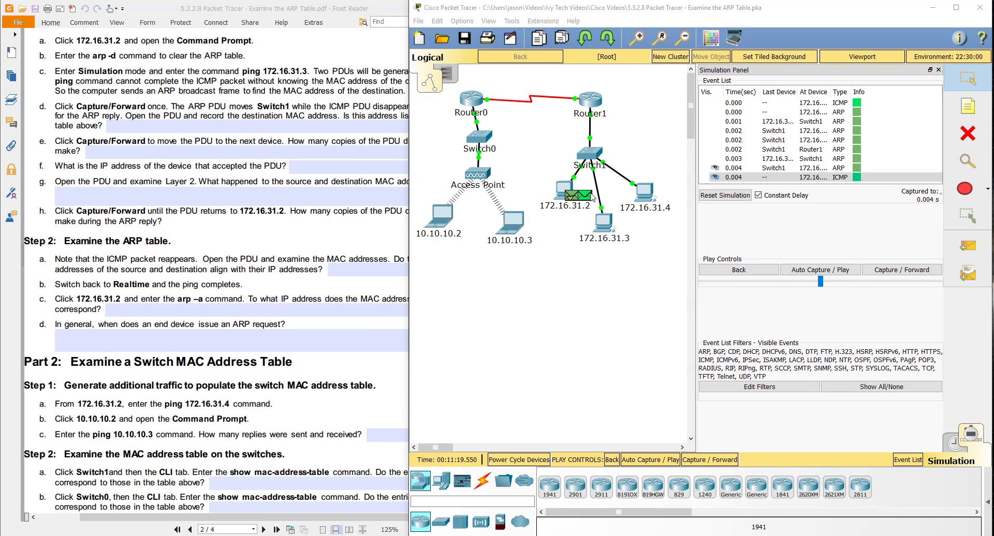
# Open the ICMP PDU at 172.16.31.2, turn off challenge mode, and examine its source and destination MAC addresses
pyautogui.click(251, 256)
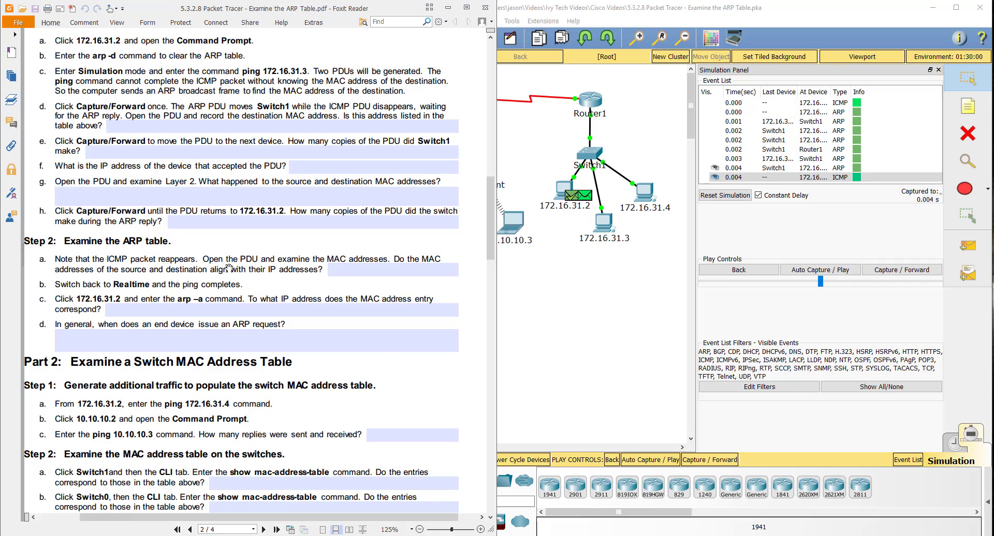
pyautogui.click(587, 202)
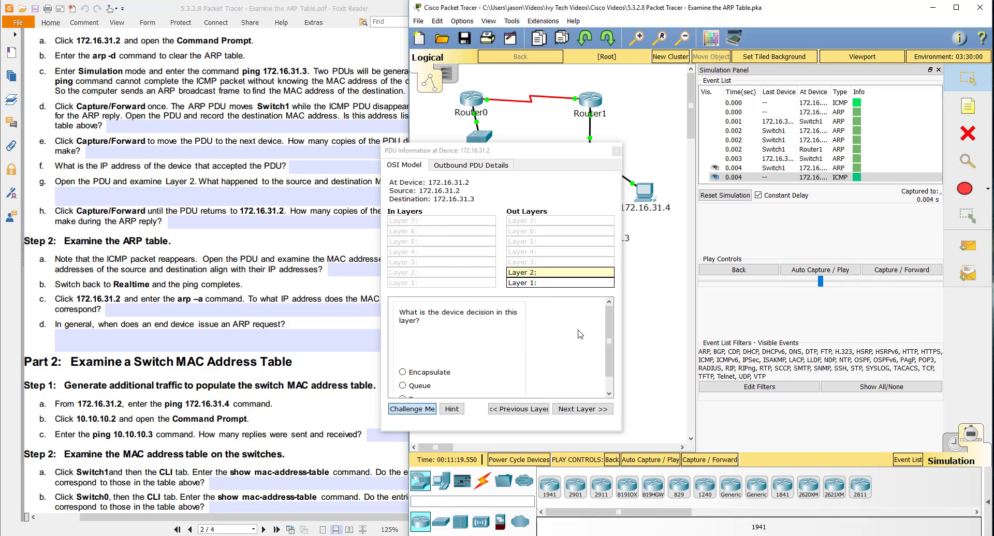
pyautogui.click(426, 410)
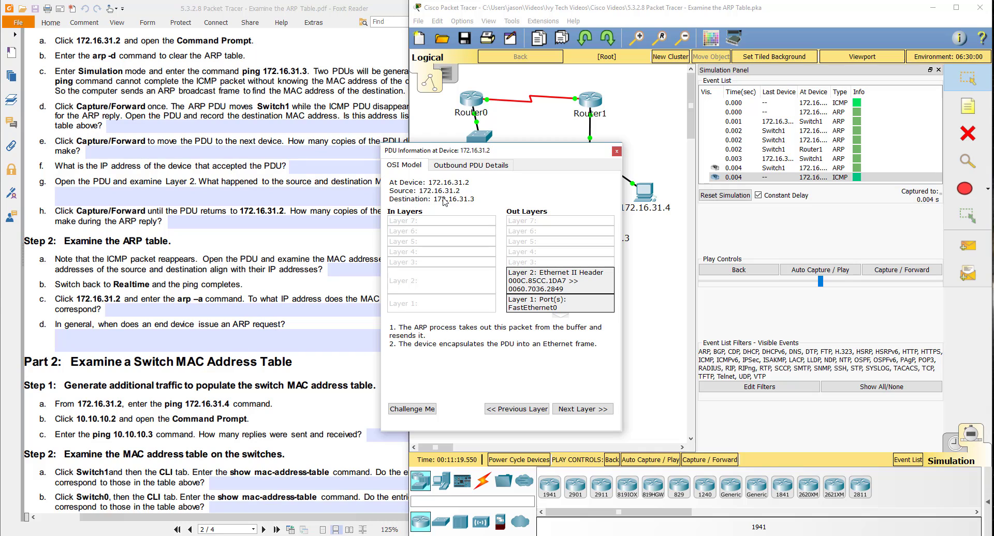
pyautogui.click(617, 153)
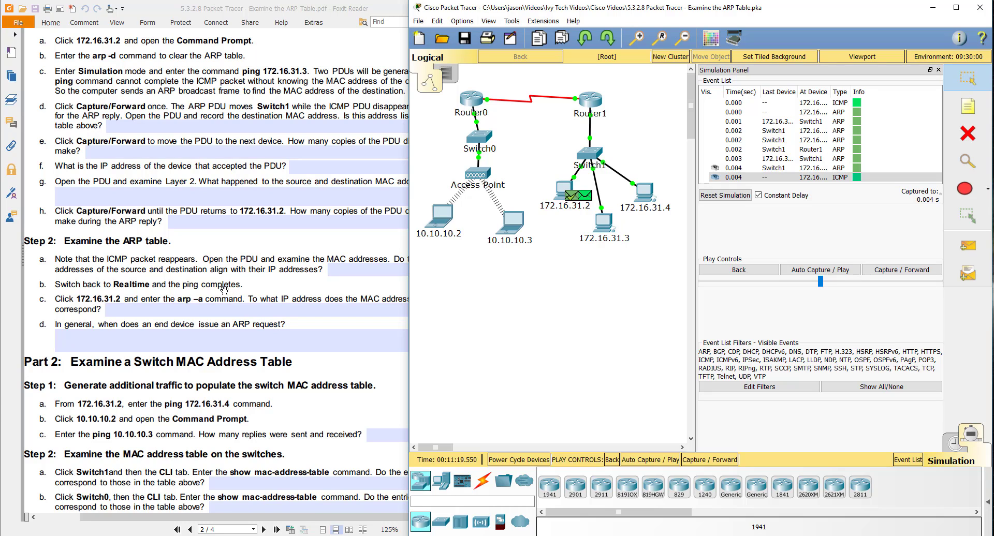
# Switch back to Realtime mode and display the ARP table of 172.16.31.2 with the arp -a command
pyautogui.click(954, 446)
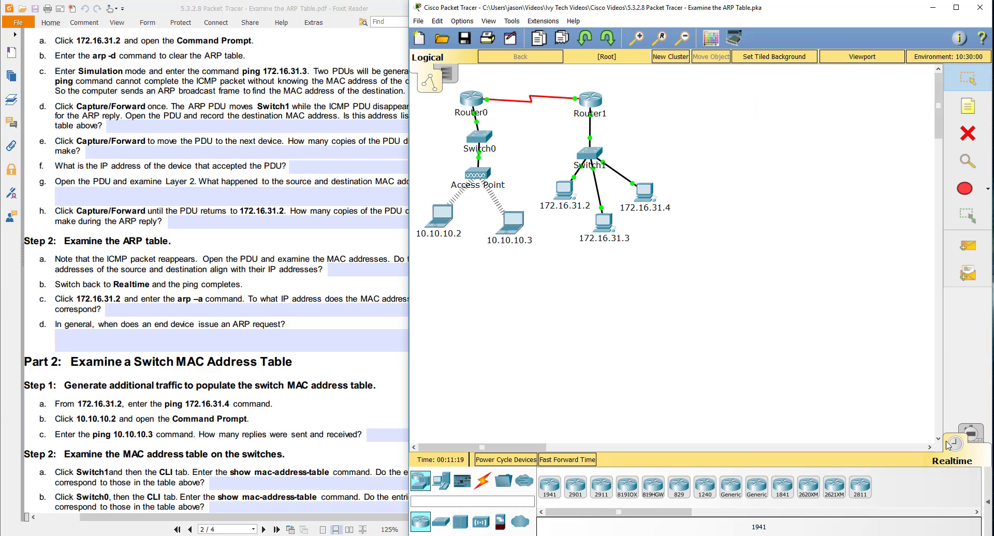
pyautogui.click(567, 194)
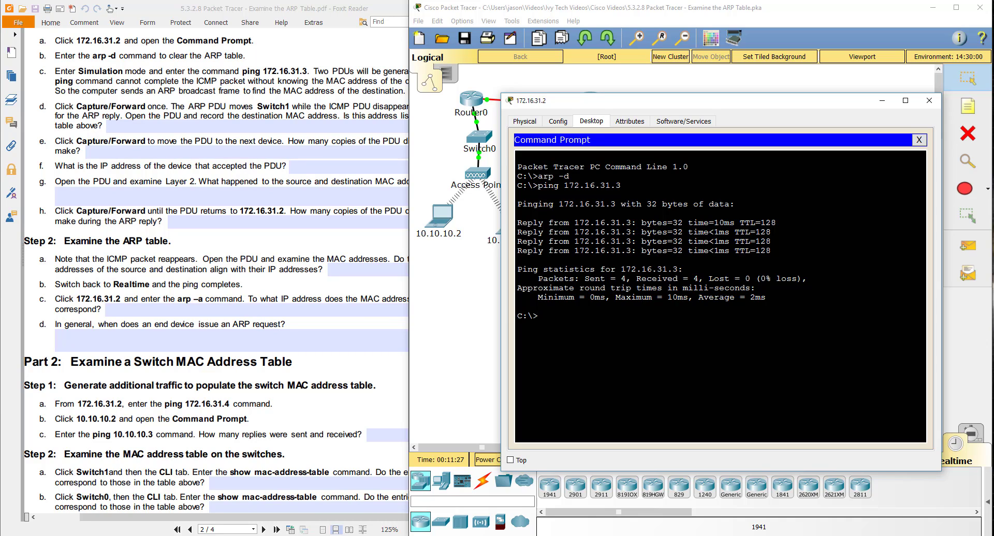
pyautogui.write('arp -a')
pyautogui.press('Return')
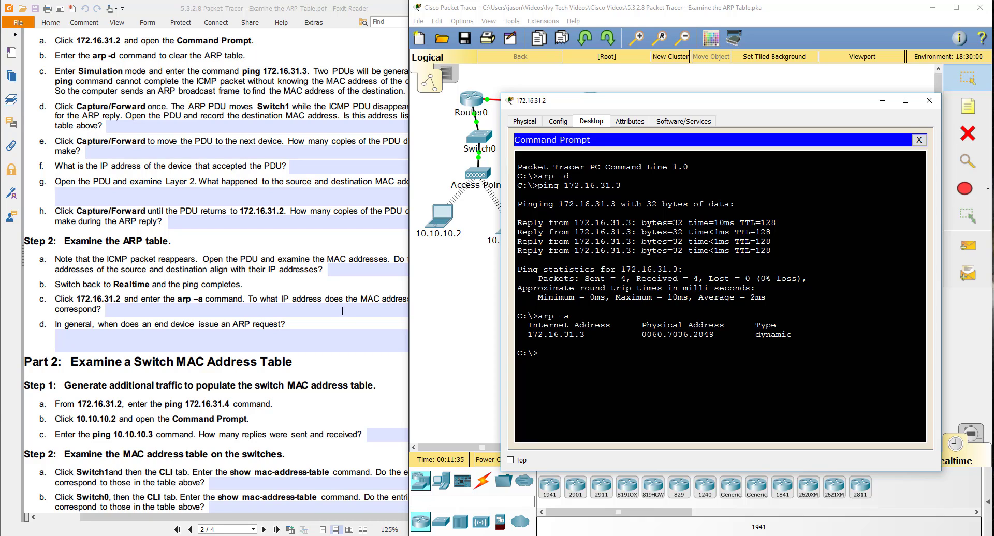
# Close the 172.16.31.2 window and narrow the Packet Tracer window to uncover the Part 2 instructions in the lab PDF
pyautogui.click(383, 304)
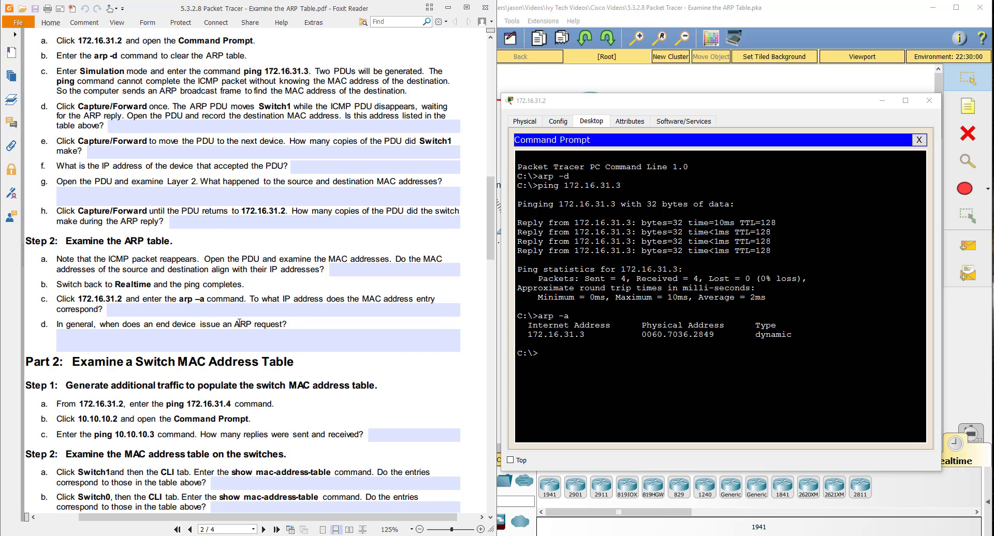
pyautogui.scroll(-4, 309, 309)
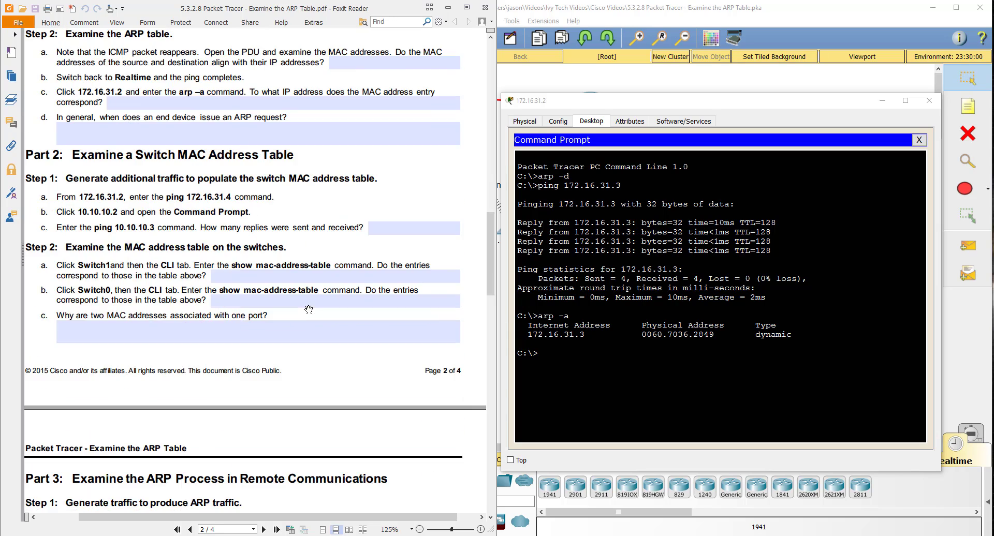
pyautogui.click(538, 353)
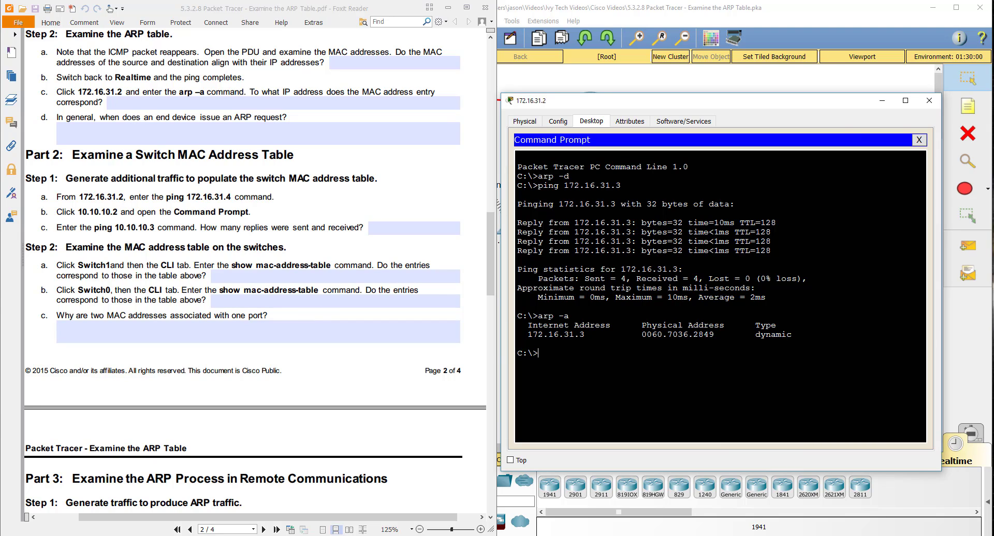
pyautogui.click(929, 101)
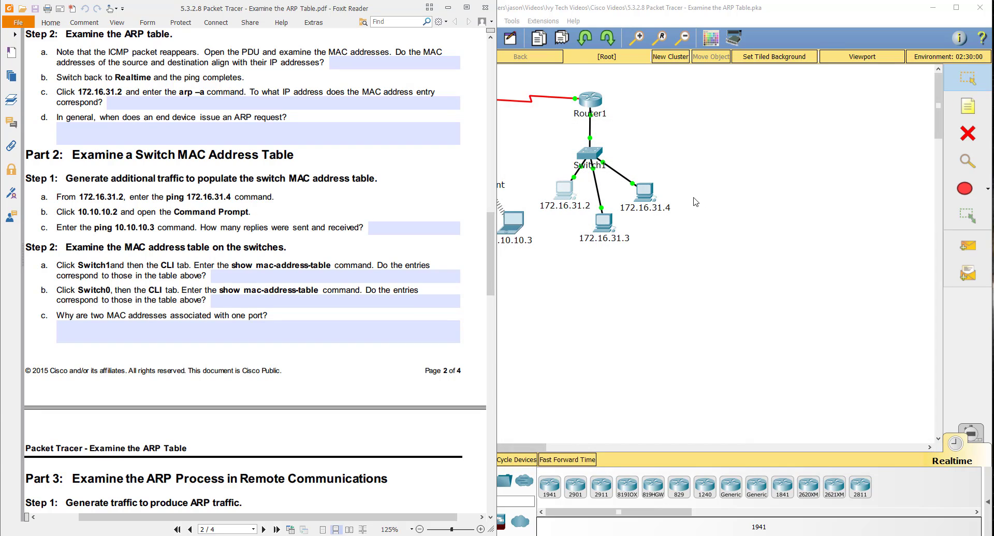
pyautogui.click(558, 461)
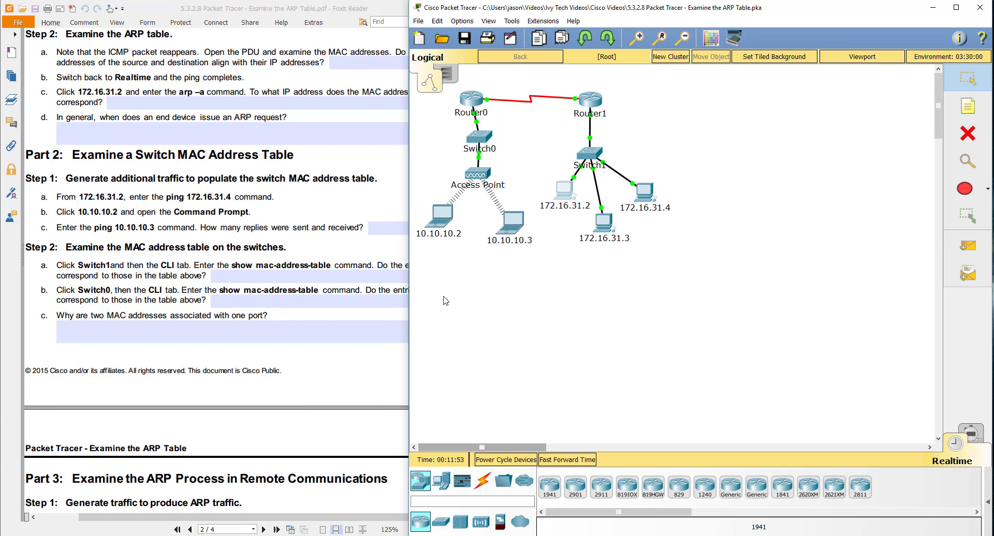
pyautogui.moveTo(409, 292); pyautogui.dragTo(460, 292)
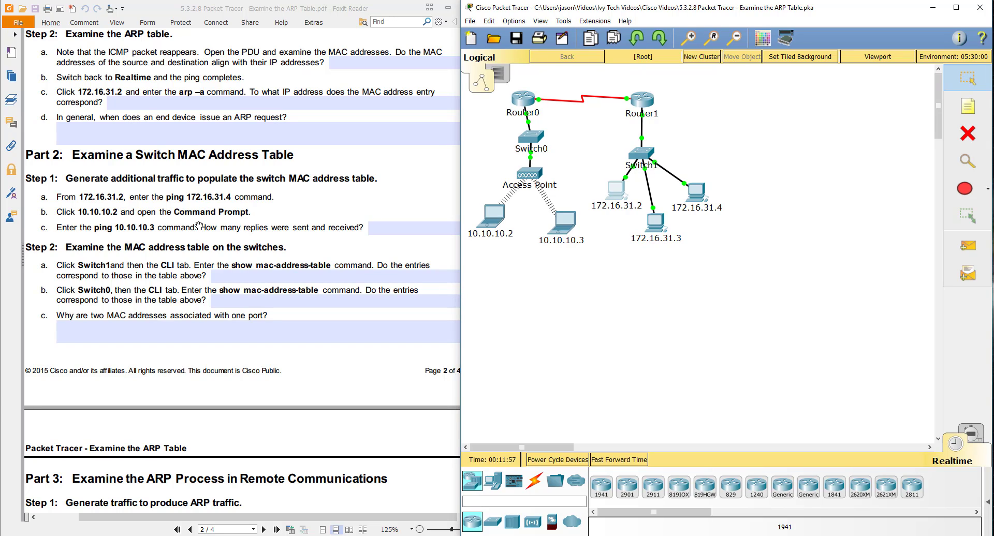
# Ping 172.16.31.4 from the Command Prompt of 172.16.31.2 and minimize the device window
pyautogui.moveTo(612, 195)
pyautogui.click(617, 197)
pyautogui.moveTo(466, 102); pyautogui.dragTo(634, 79)
pyautogui.click(792, 142)
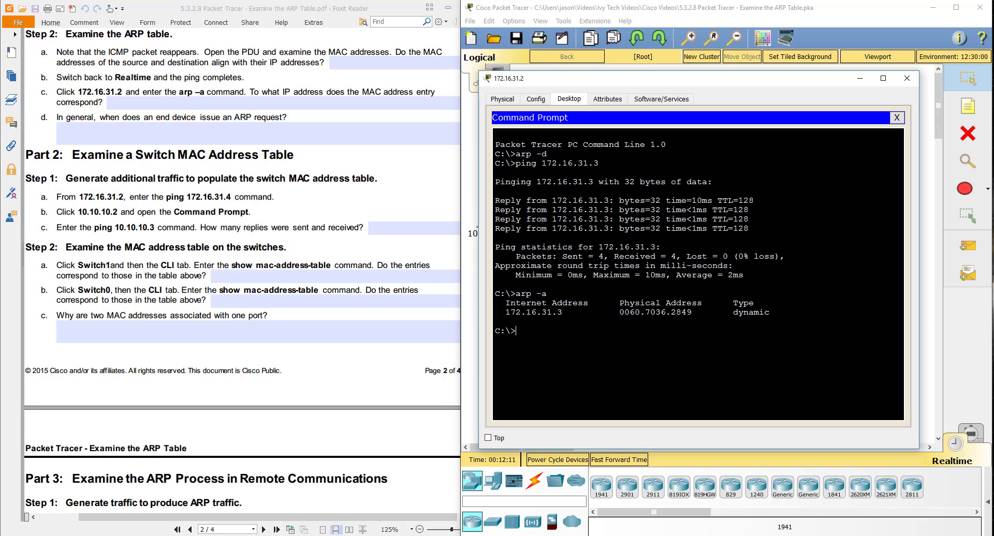
pyautogui.write('ping 172.16.31.34')
pyautogui.press('Return')
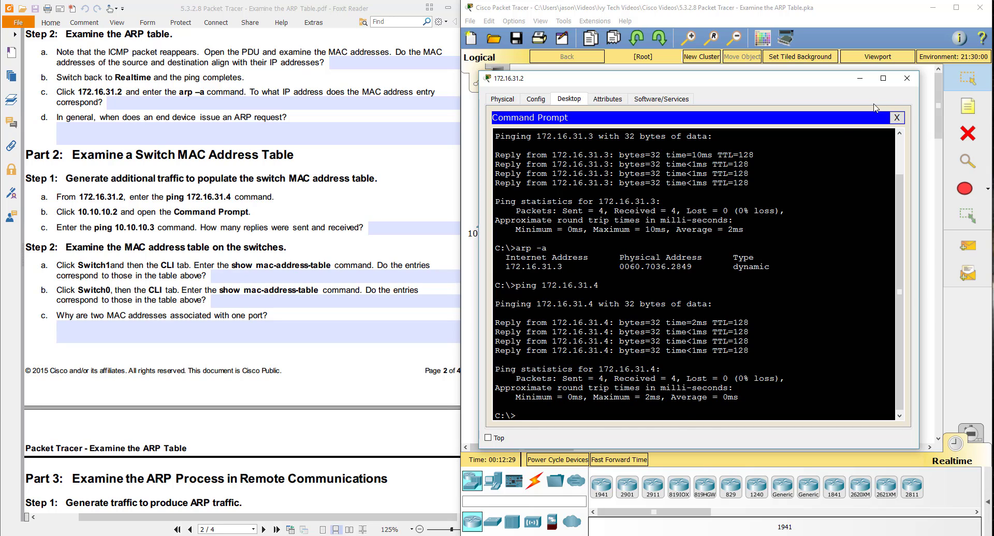
pyautogui.click(859, 78)
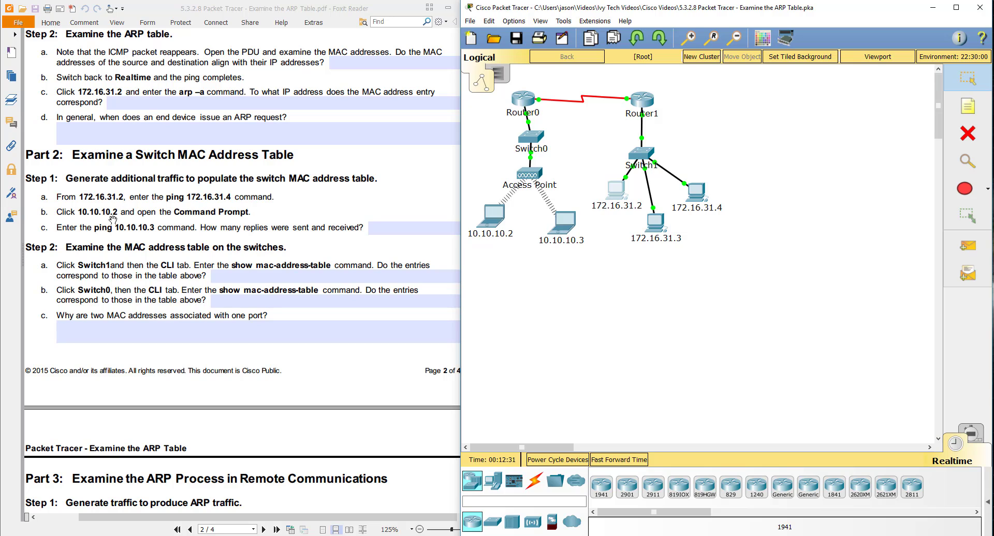
# Ping 10.10.10.3 from the Command Prompt of laptop 10.10.10.2 and close the device window
pyautogui.click(498, 222)
pyautogui.moveTo(510, 114); pyautogui.dragTo(709, 98)
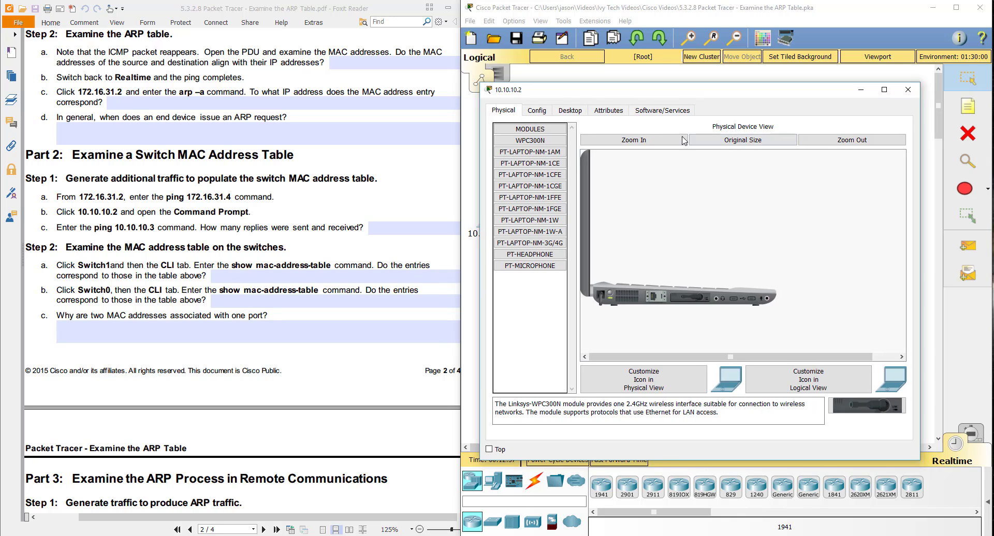
pyautogui.click(608, 112)
pyautogui.click(572, 112)
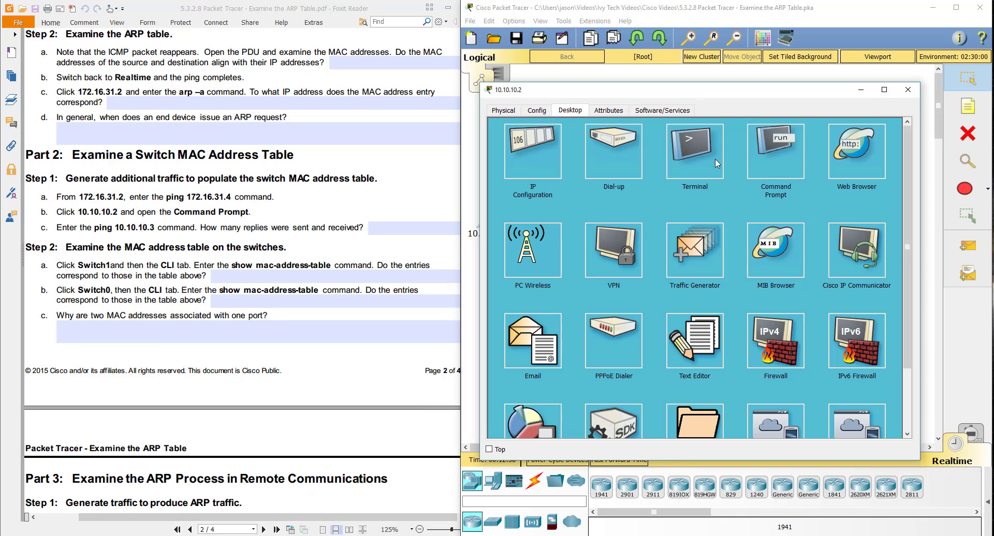
pyautogui.click(774, 155)
pyautogui.write('ping 10.10.')
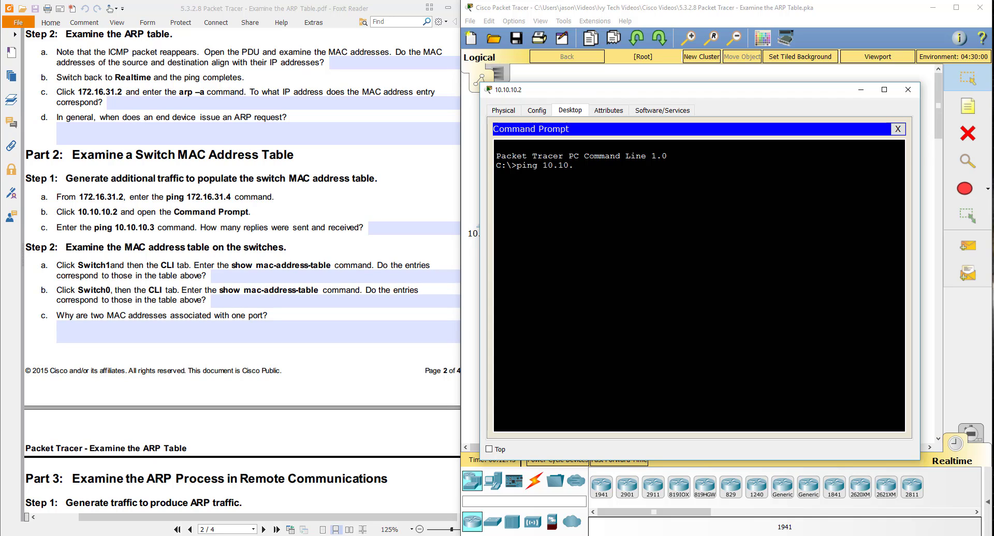
pyautogui.write('10.3')
pyautogui.press('Return')
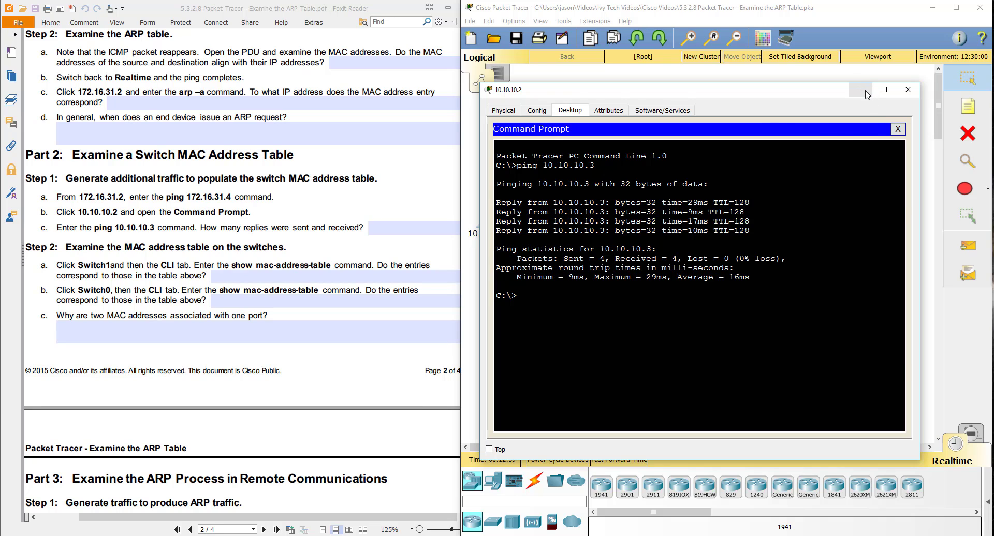
pyautogui.click(907, 89)
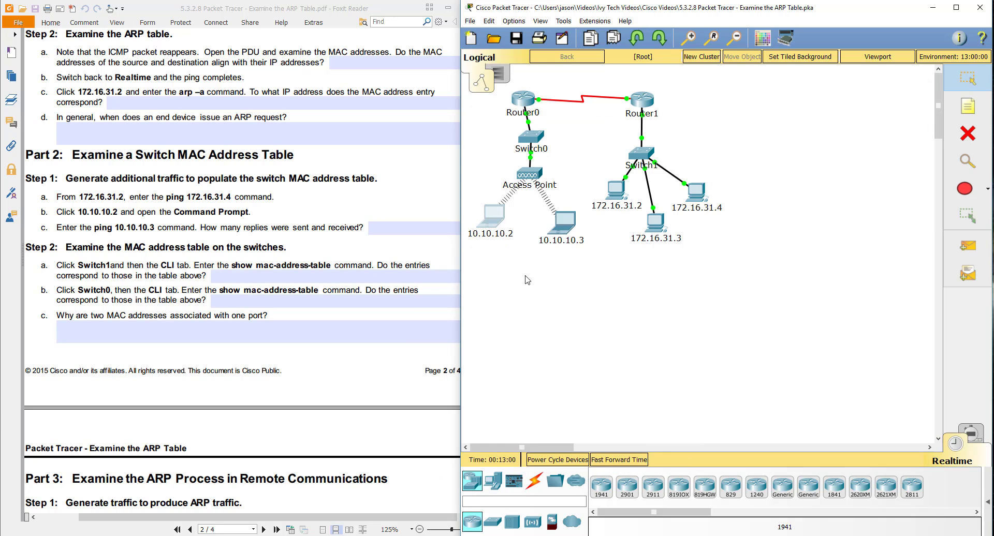
# Open the CLI of Switch1 and enter privileged EXEC mode with the ena command
pyautogui.click(646, 158)
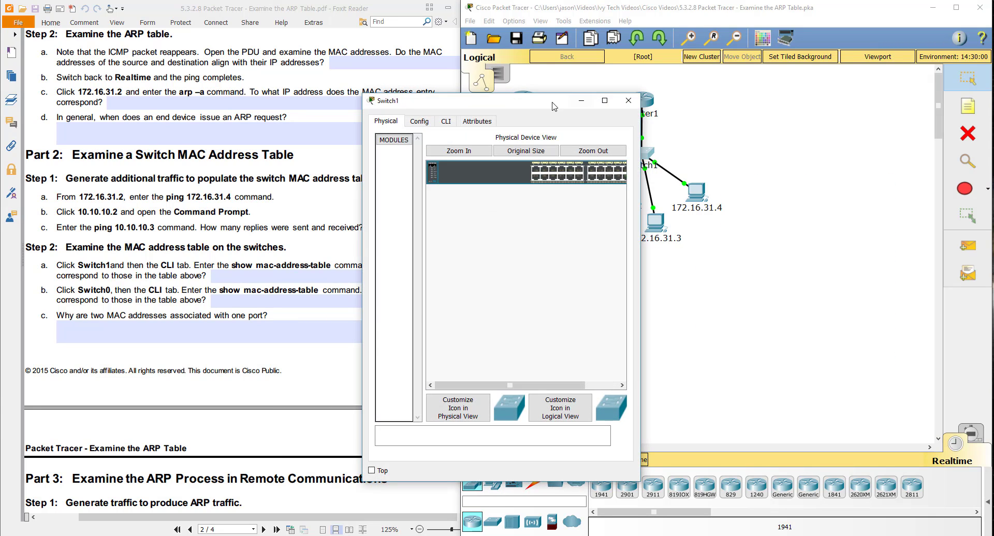
pyautogui.click(608, 97)
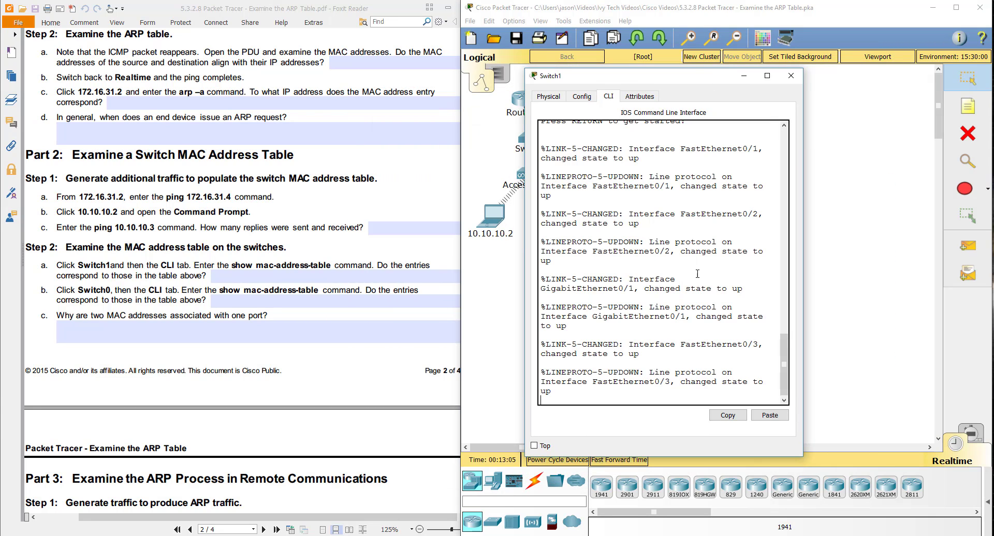
pyautogui.press('Return')
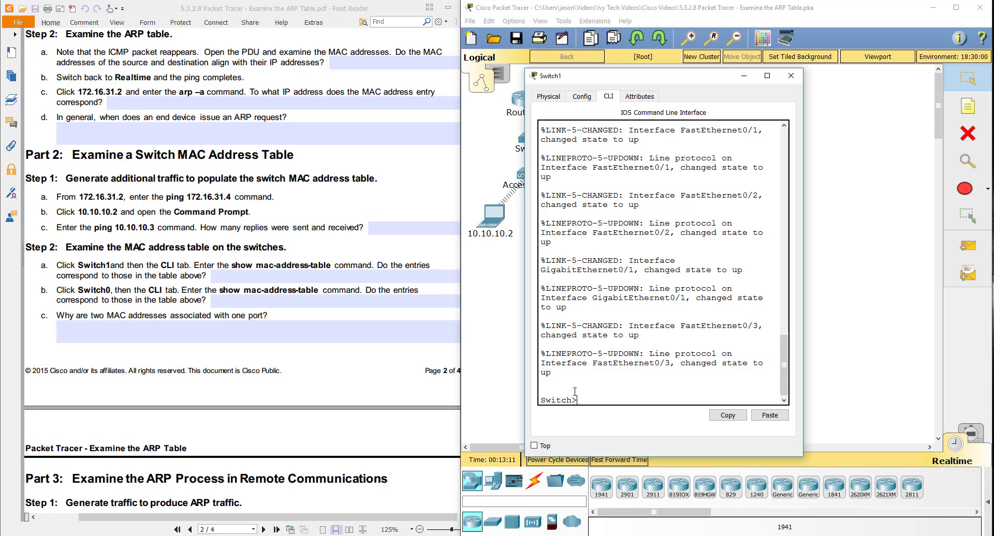
pyautogui.write('ena')
pyautogui.press('Return')
# Display the MAC address table of Switch1 with sho mac-add and minimize the switch window
pyautogui.write('sho mac')
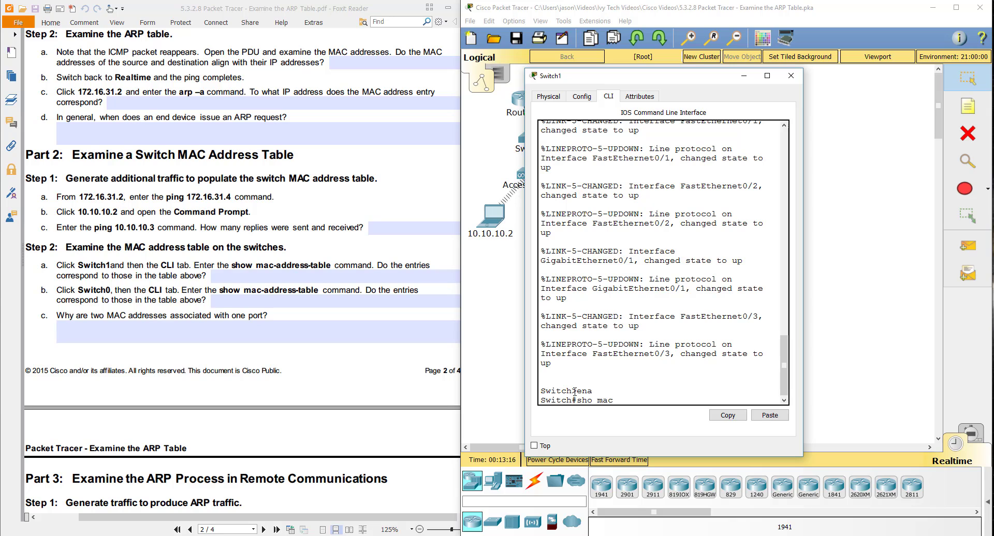
pyautogui.press('Tab')
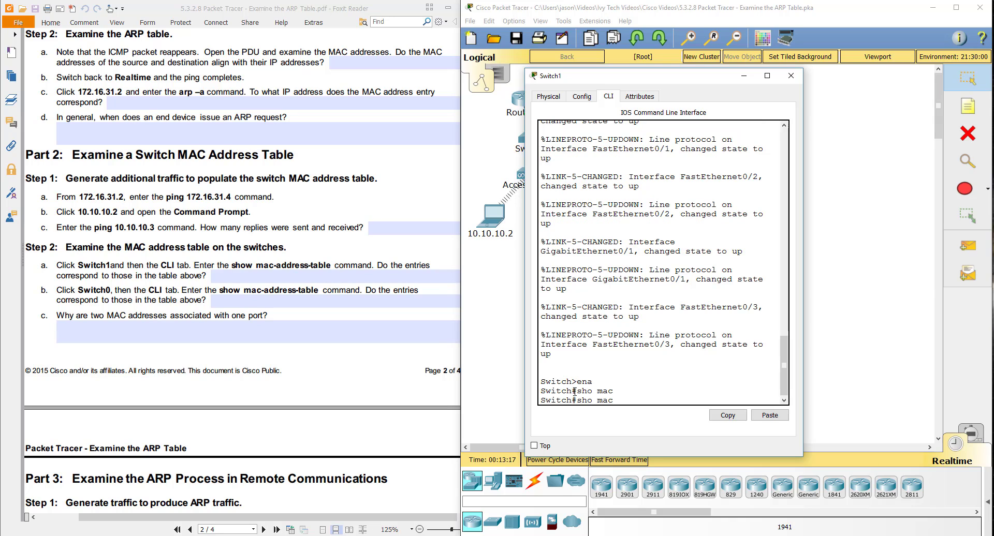
pyautogui.write('-add?')
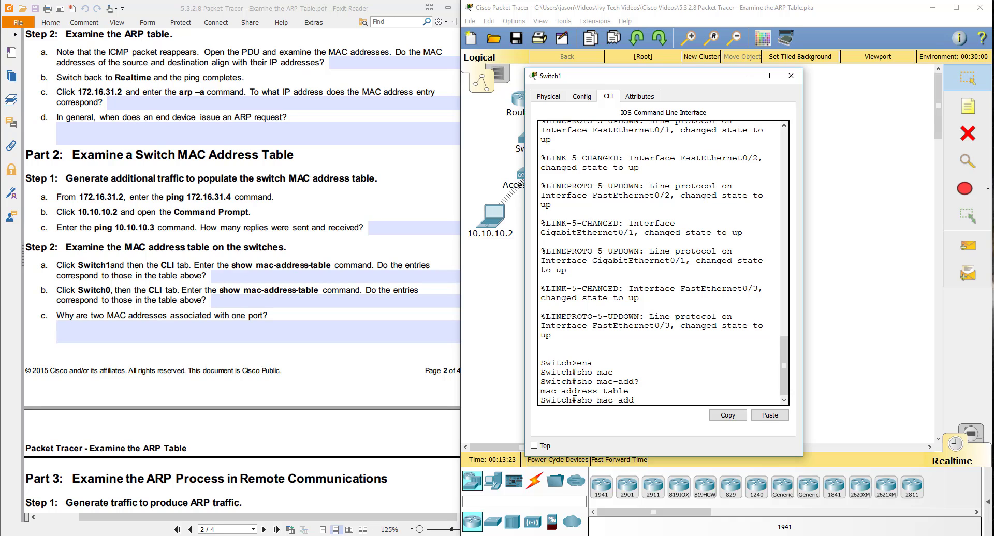
pyautogui.press('Return')
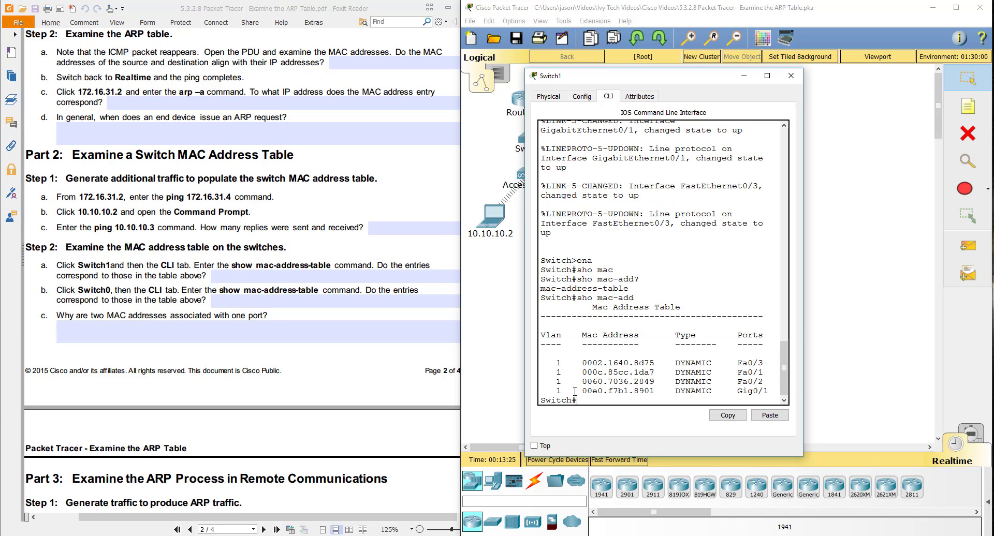
pyautogui.moveTo(783, 370); pyautogui.dragTo(784, 374)
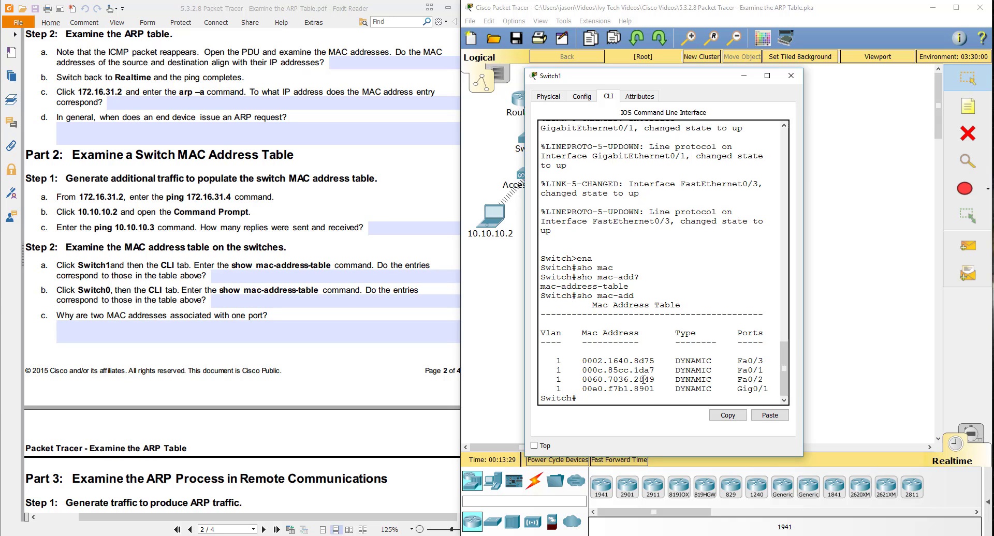
pyautogui.click(744, 76)
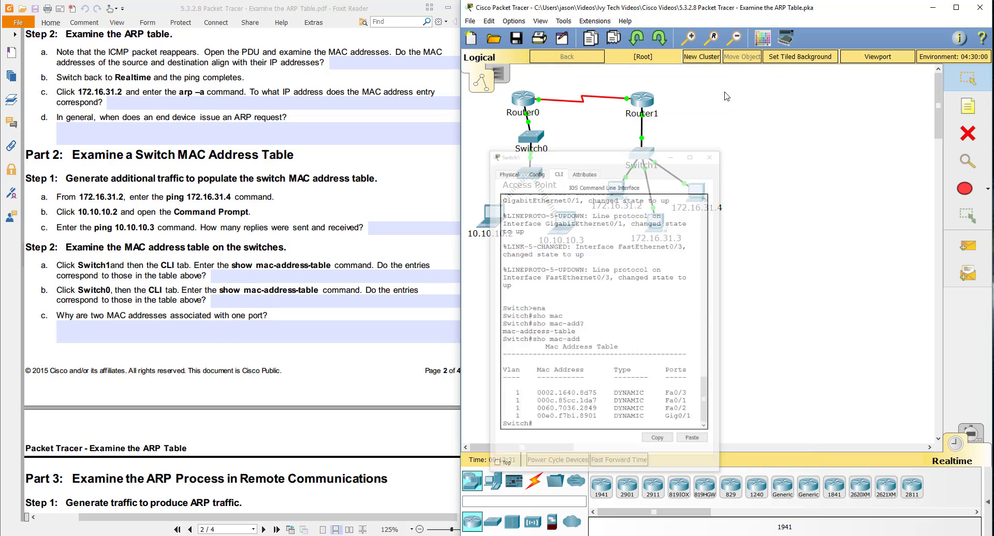
# In the CLI of Switch0, enter privileged EXEC mode and display the MAC address table with show mac-add
pyautogui.click(533, 139)
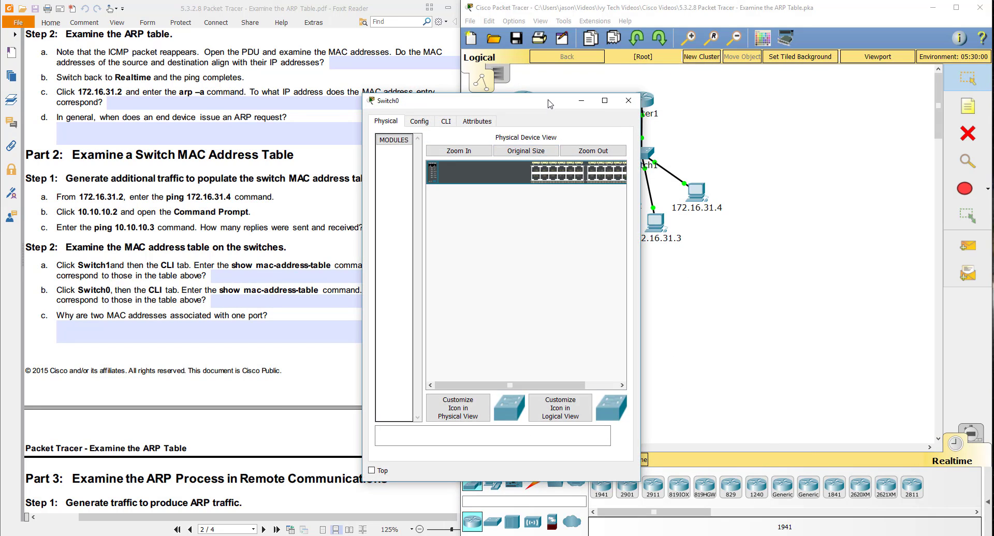
pyautogui.click(569, 99)
pyautogui.press('Return')
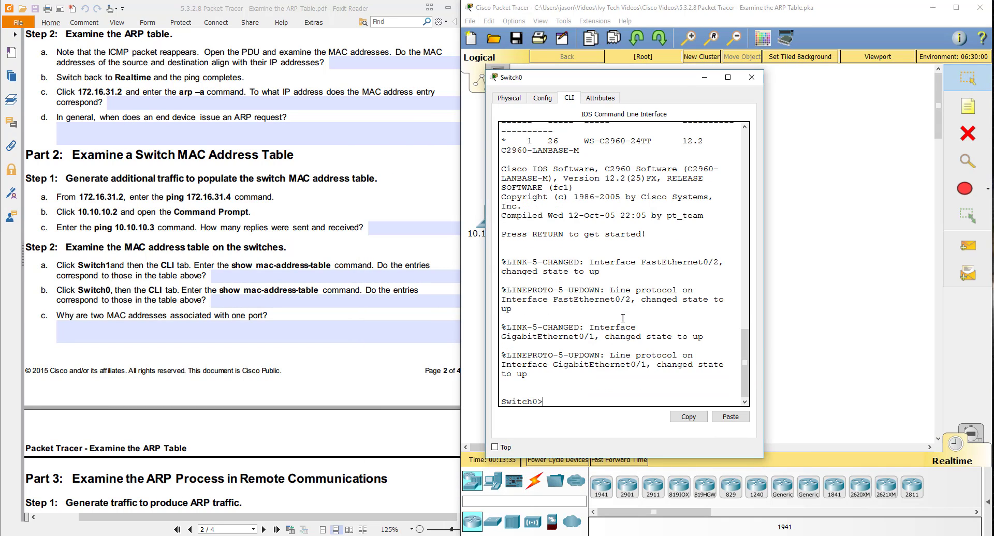
pyautogui.write('en')
pyautogui.press('Return')
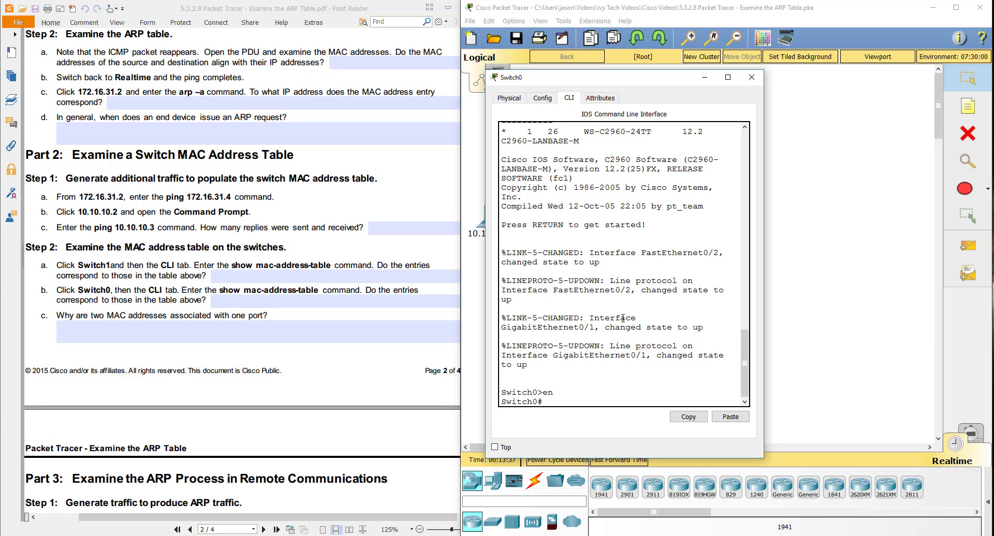
pyautogui.write('show mac-add')
pyautogui.press('Return')
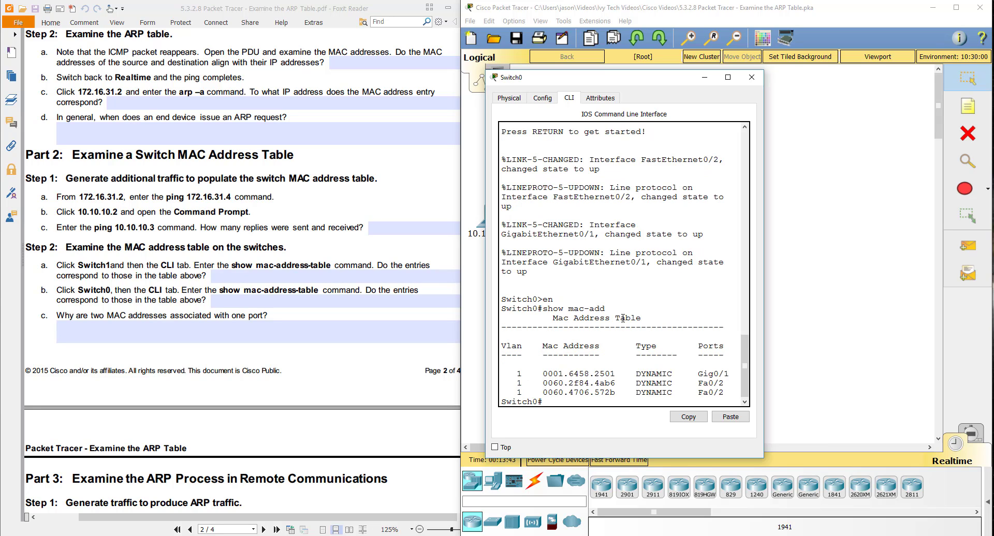
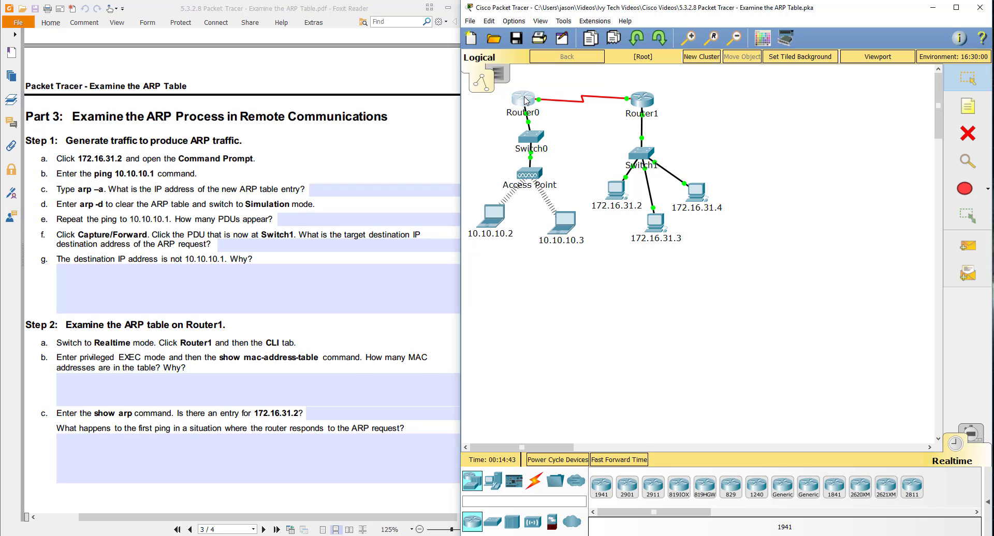
pyautogui.click(525, 100)
pyautogui.click(638, 115)
pyautogui.moveTo(522, 102)
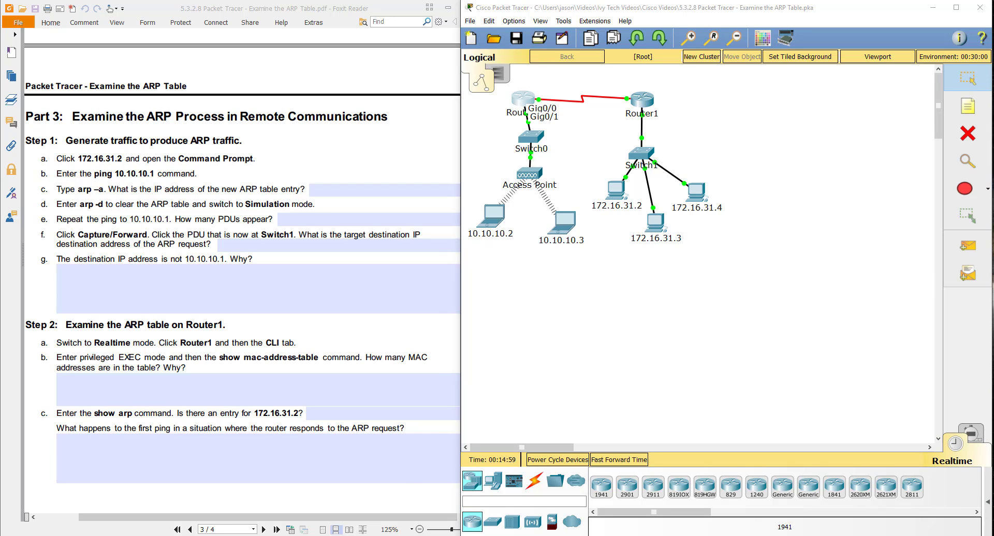
# Ping 10.10.10.1 from the Command Prompt of 172.16.31.2 and display the ARP table with arp -a
pyautogui.moveTo(342, 533)
pyautogui.moveTo(375, 499)
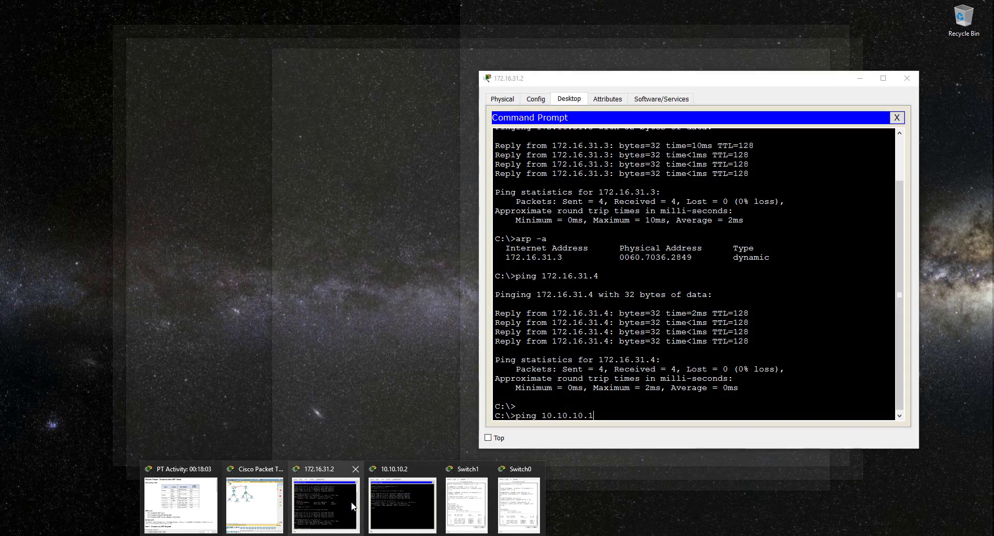
pyautogui.click(326, 505)
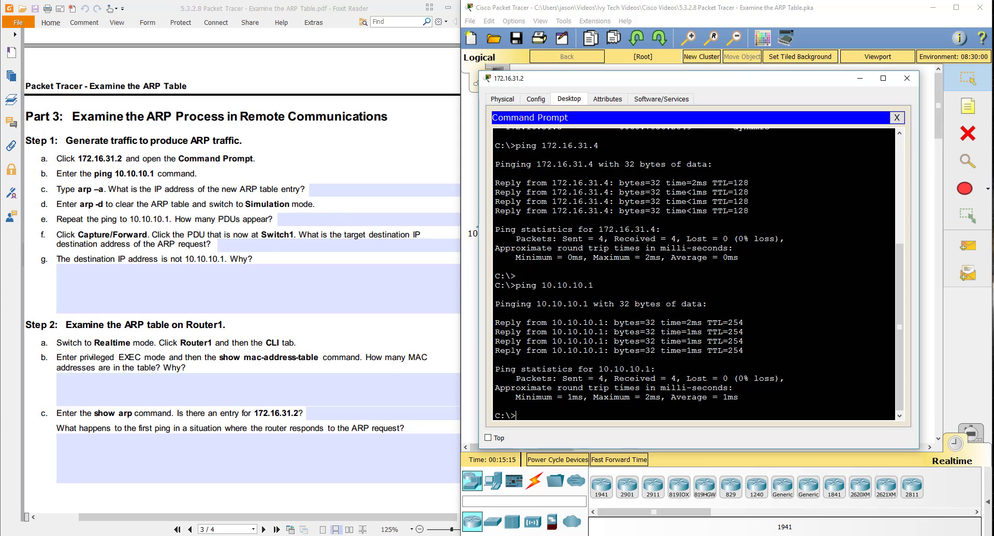
pyautogui.write('arp -a')
pyautogui.press('Return')
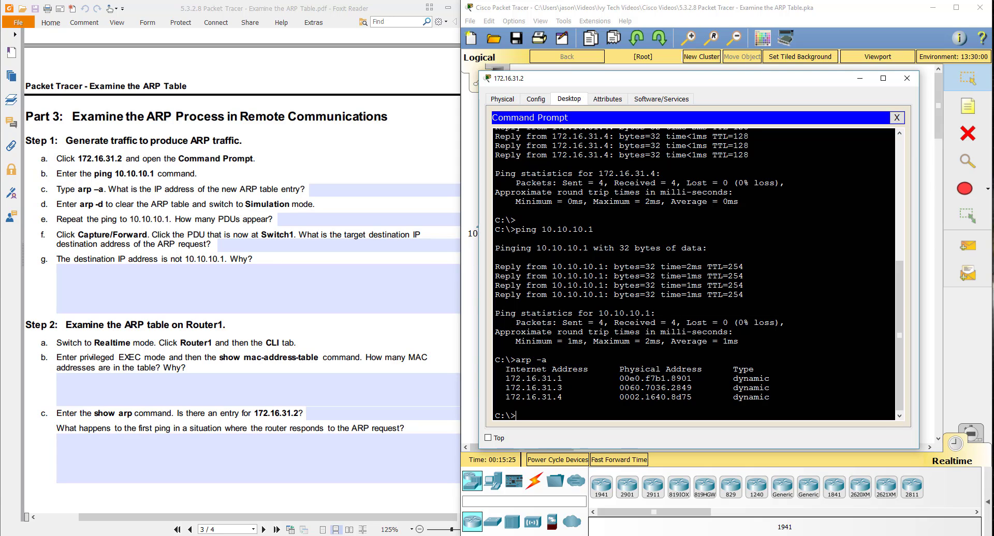
# Clear the ARP table of 172.16.31.2 with arp -d and repeat the ping to 10.10.10.1 in Realtime mode
pyautogui.write('arp -d')
pyautogui.press('Return')
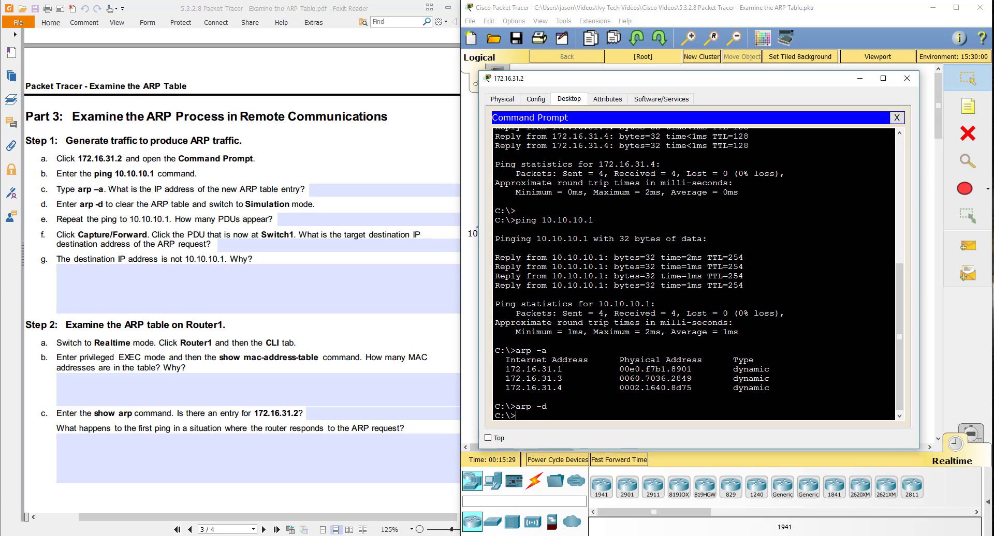
pyautogui.write('ping 10.10.10.1')
pyautogui.press('Return')
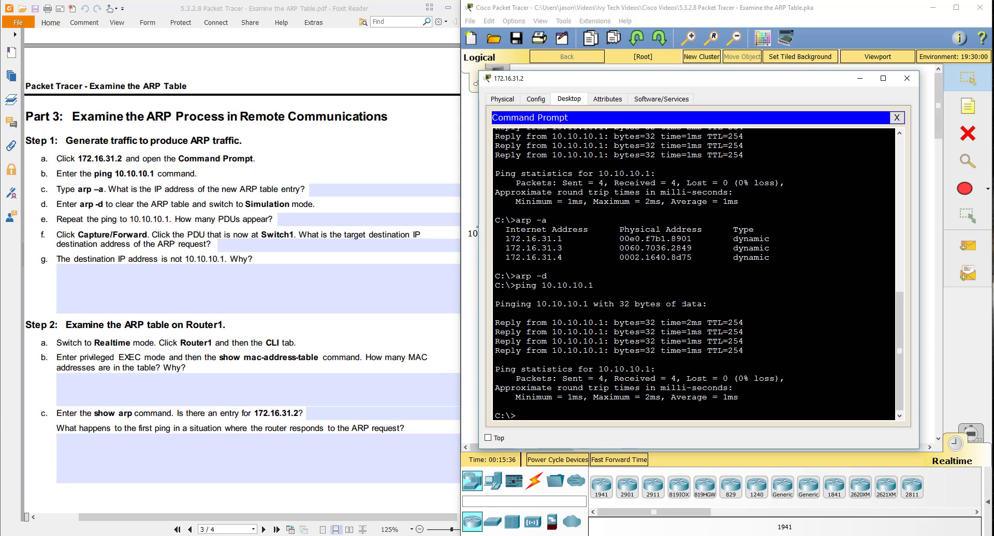
# Clear the ARP table of 172.16.31.2 again with arp -d and switch to Simulation mode
pyautogui.press('Up')
pyautogui.press('Up')
pyautogui.press('Return')
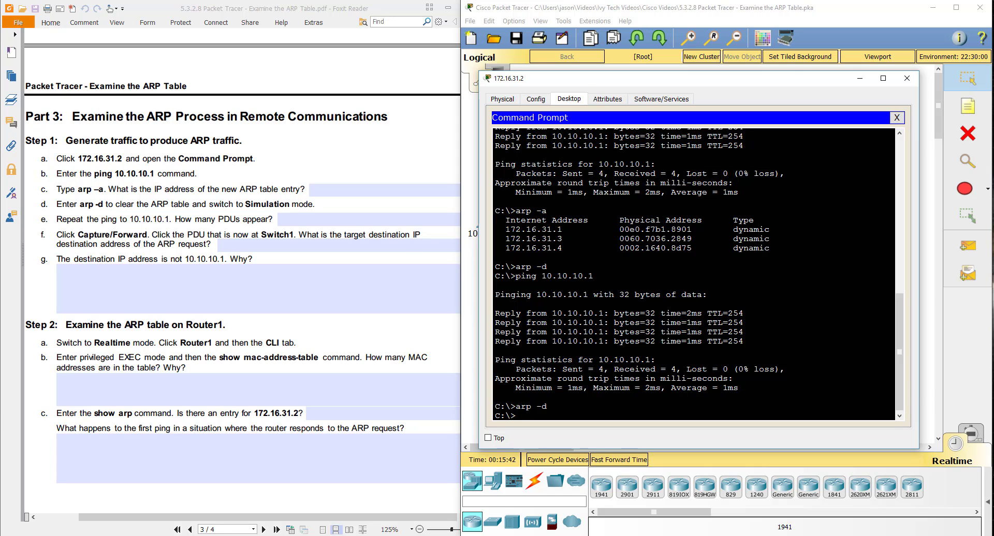
pyautogui.click(979, 434)
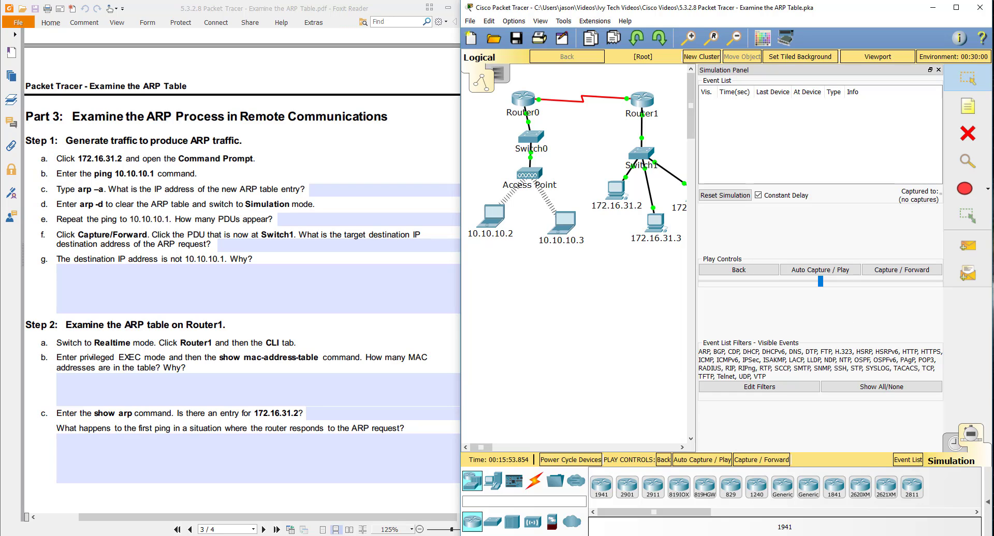
# In Simulation mode, ping 10.10.10.1 from the Command Prompt of 172.16.31.2 and minimize the device window
pyautogui.click(342, 533)
pyautogui.click(339, 511)
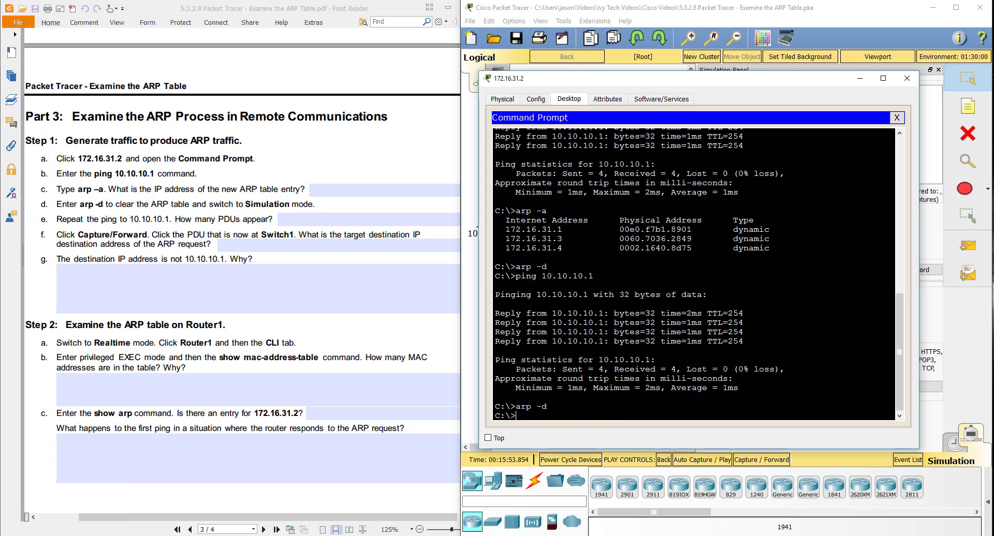
pyautogui.write('ping 10.10.10.1')
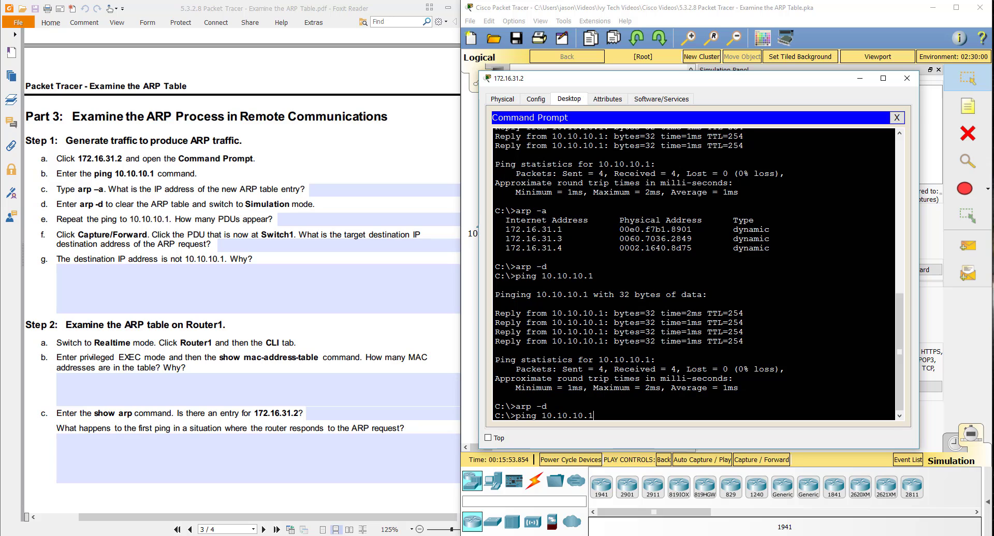
pyautogui.press('Return')
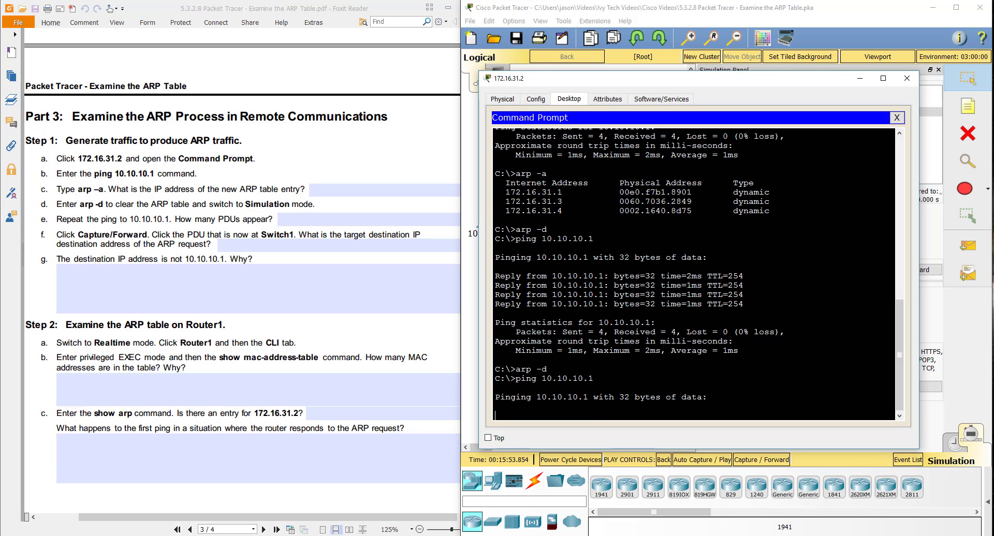
pyautogui.click(859, 78)
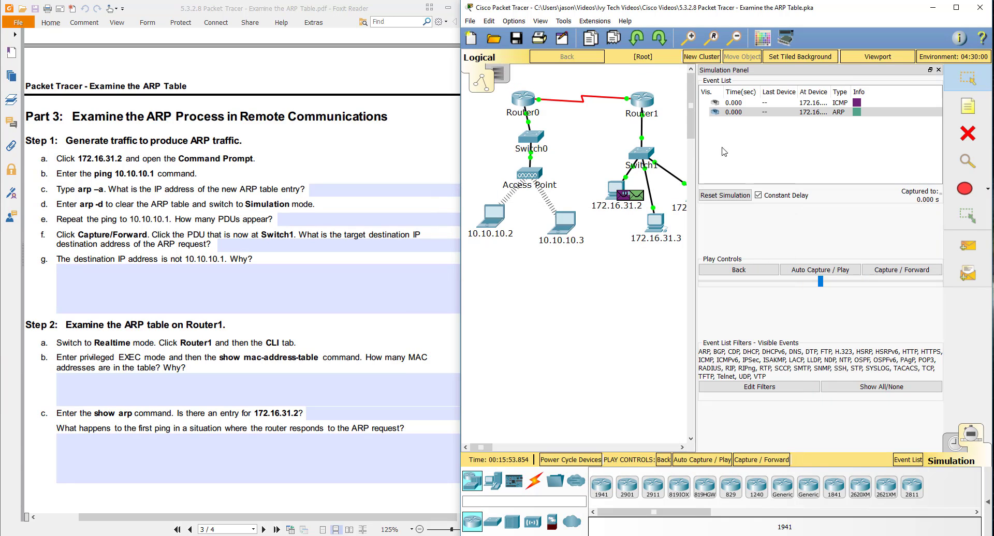
# Widen the Packet Tracer window to fit the whole topology and advance the simulation two Capture/Forward steps
pyautogui.moveTo(481, 447); pyautogui.dragTo(483, 448)
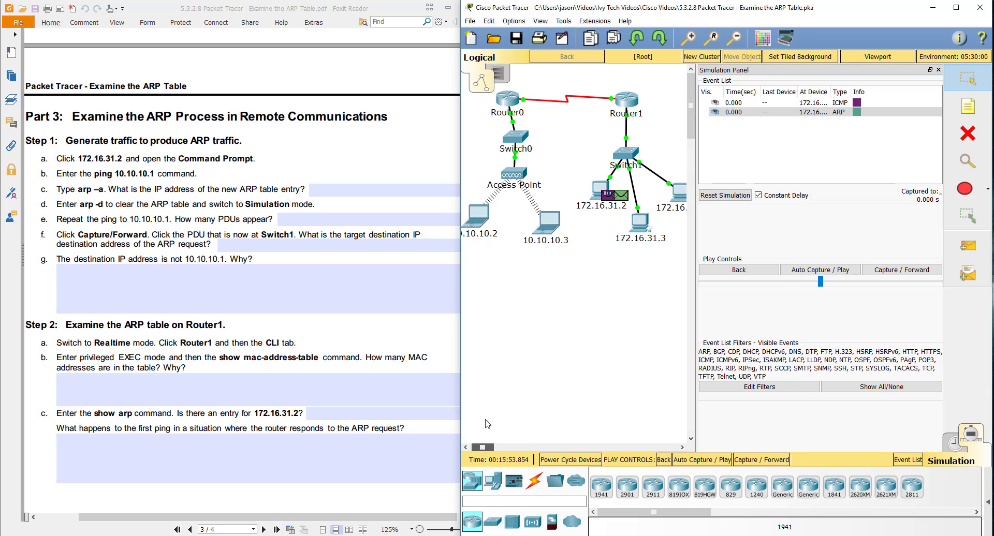
pyautogui.moveTo(465, 332); pyautogui.dragTo(399, 330)
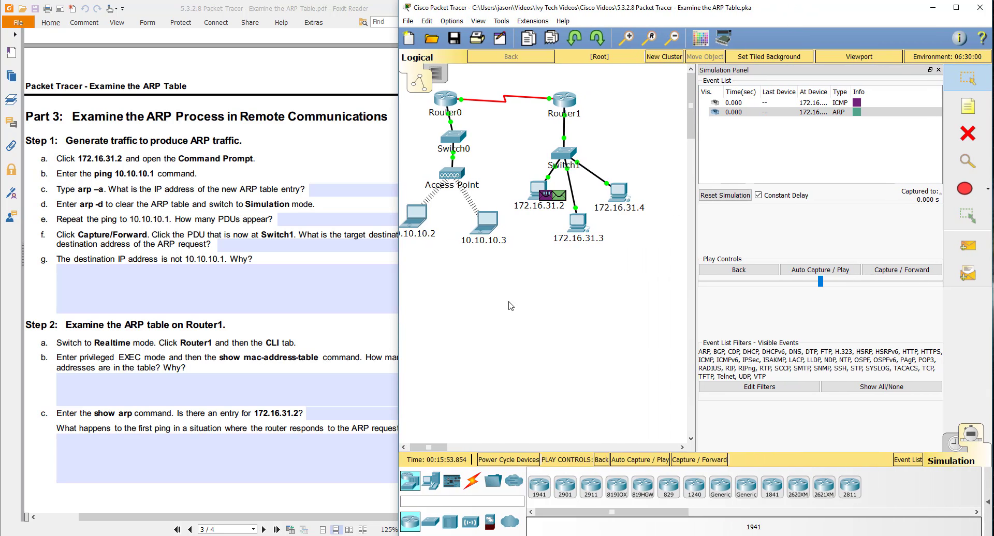
pyautogui.moveTo(435, 447); pyautogui.dragTo(433, 447)
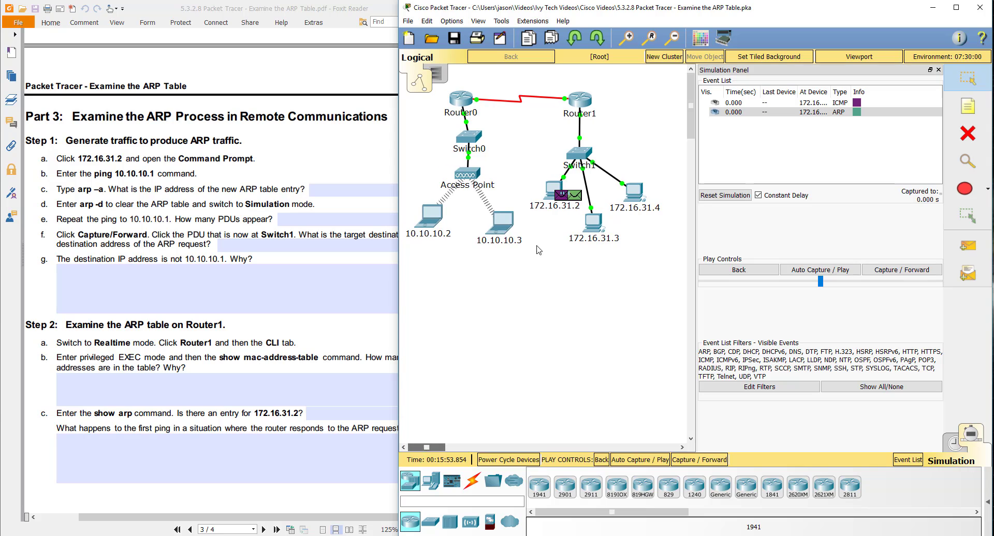
pyautogui.click(684, 460)
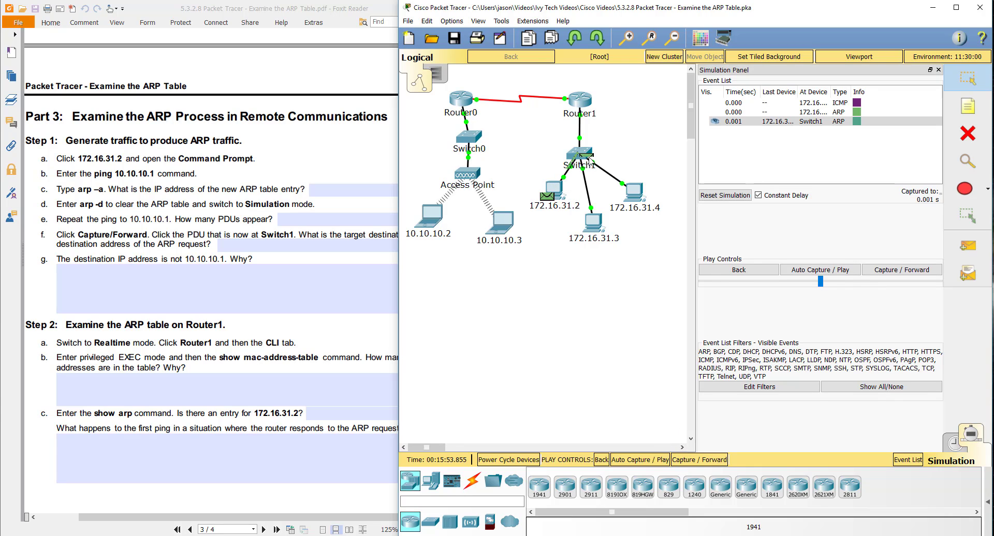
pyautogui.click(700, 461)
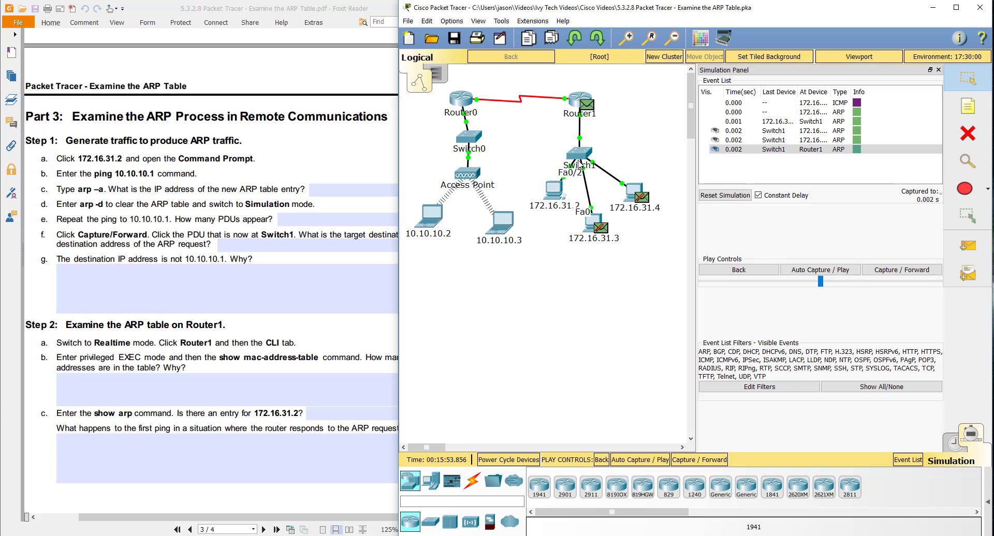
# Review questions f and g of Part 3 Step 1 in the lab PDF and return to the Packet Tracer topology
pyautogui.click(345, 245)
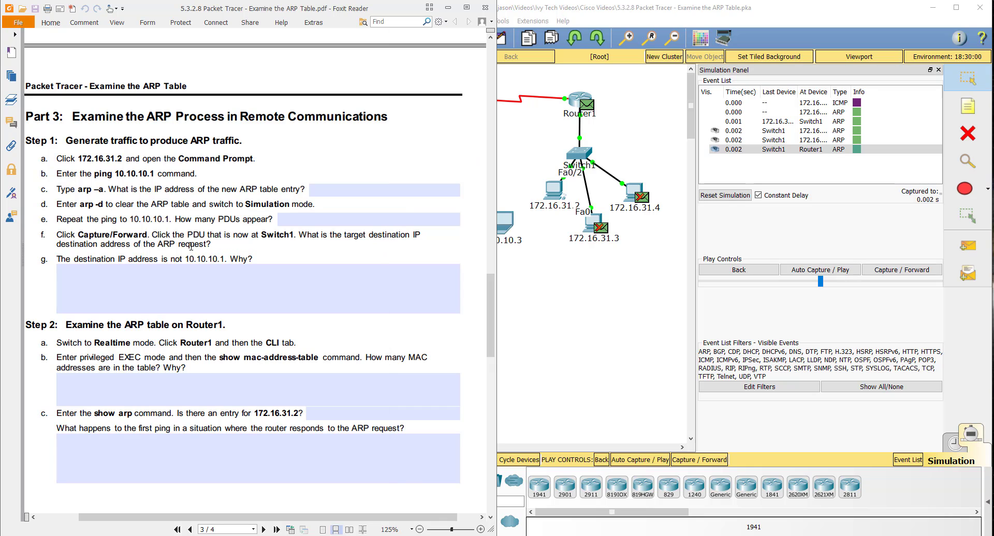
pyautogui.click(588, 283)
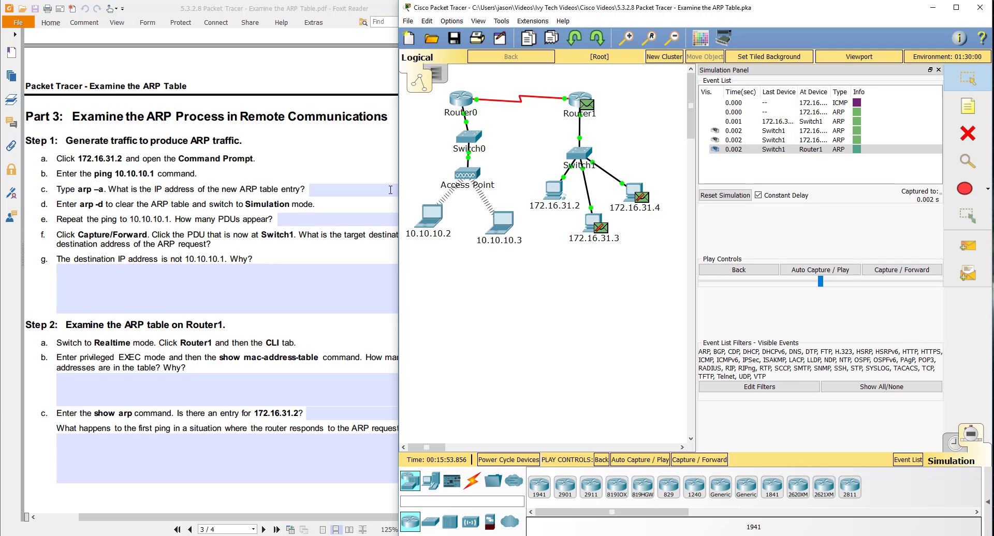
pyautogui.click(252, 273)
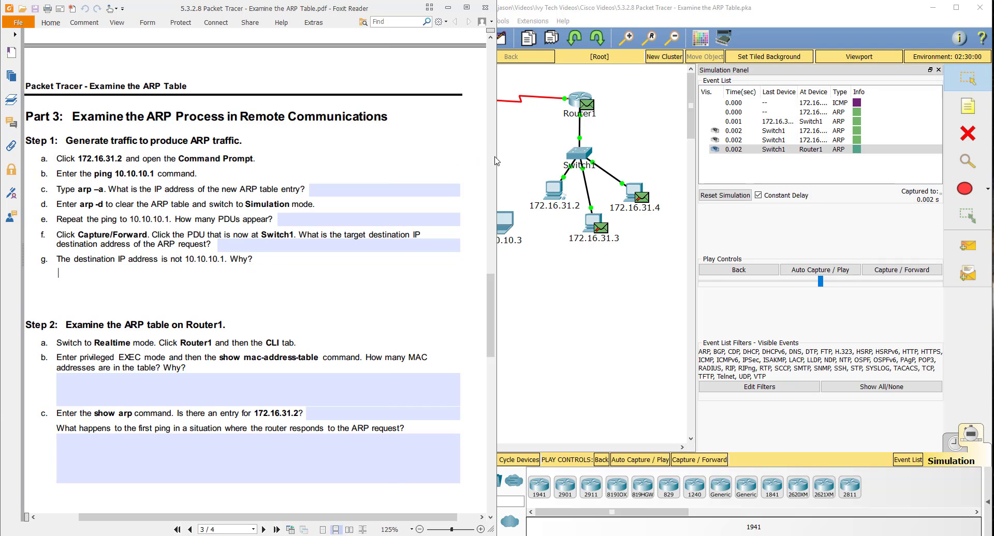
pyautogui.click(622, 124)
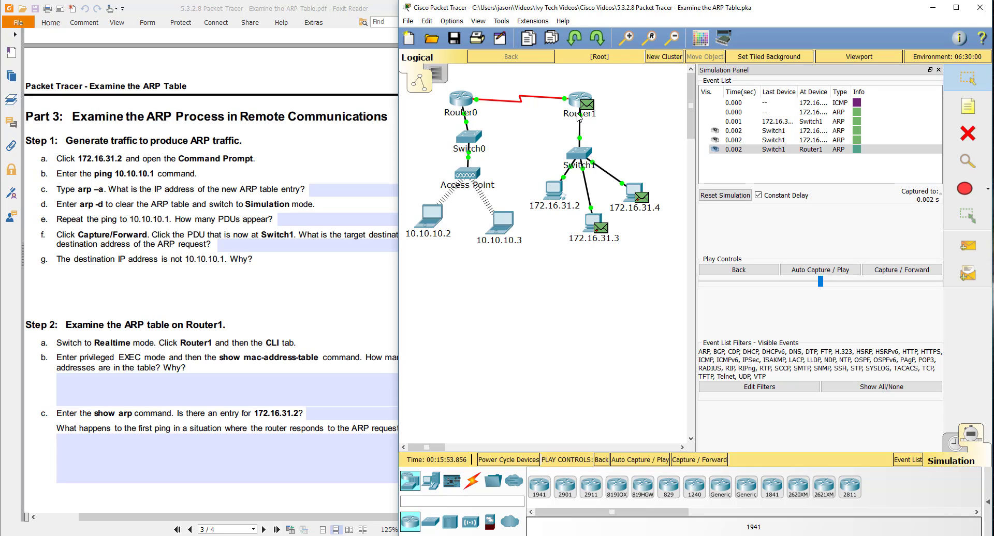
# Read Part 3 Step 2 in the lab PDF and return Packet Tracer to Realtime mode
pyautogui.click(150, 288)
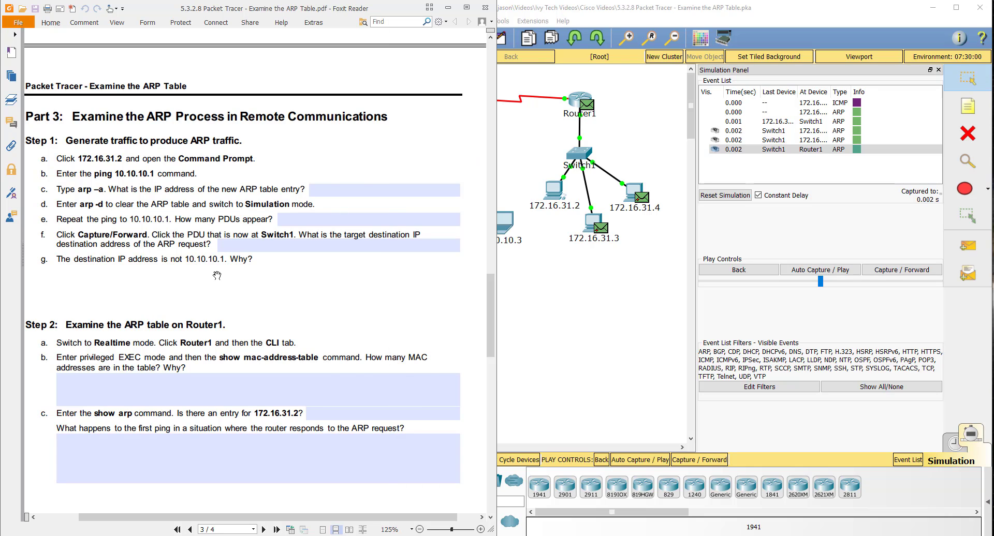
pyautogui.scroll(-3, 218, 274)
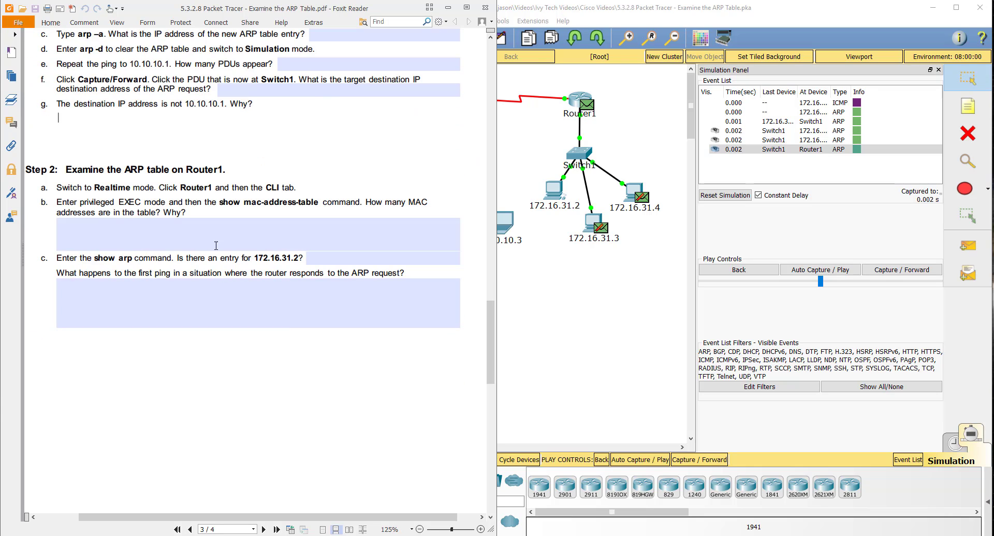
pyautogui.click(584, 346)
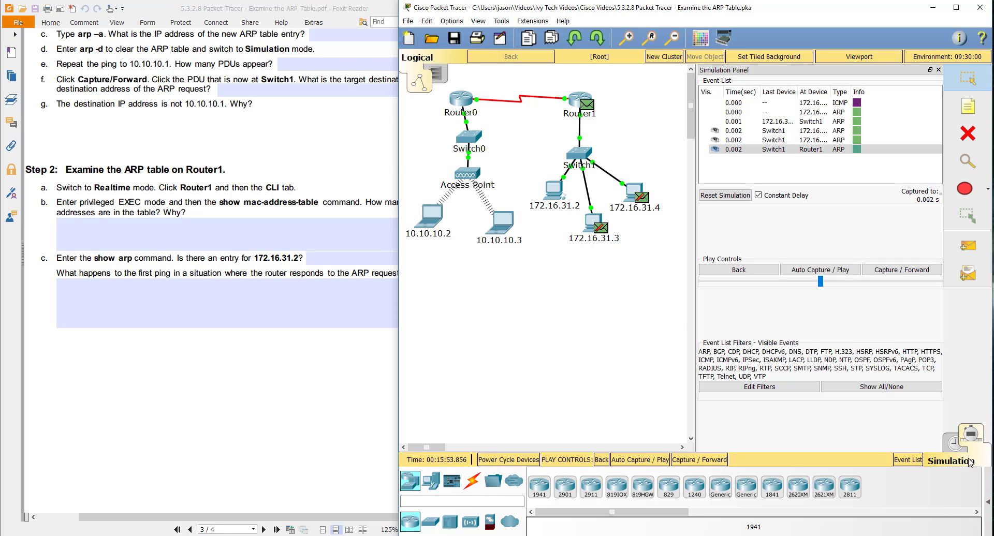
pyautogui.click(951, 444)
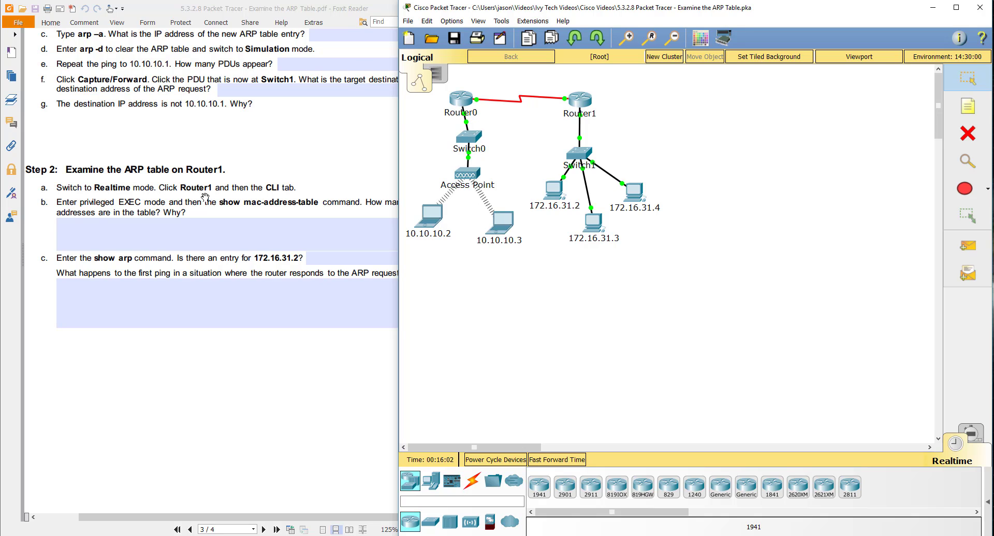
# Open the command line of Router1 and enter privileged EXEC mode with en
pyautogui.click(578, 107)
pyautogui.click(587, 116)
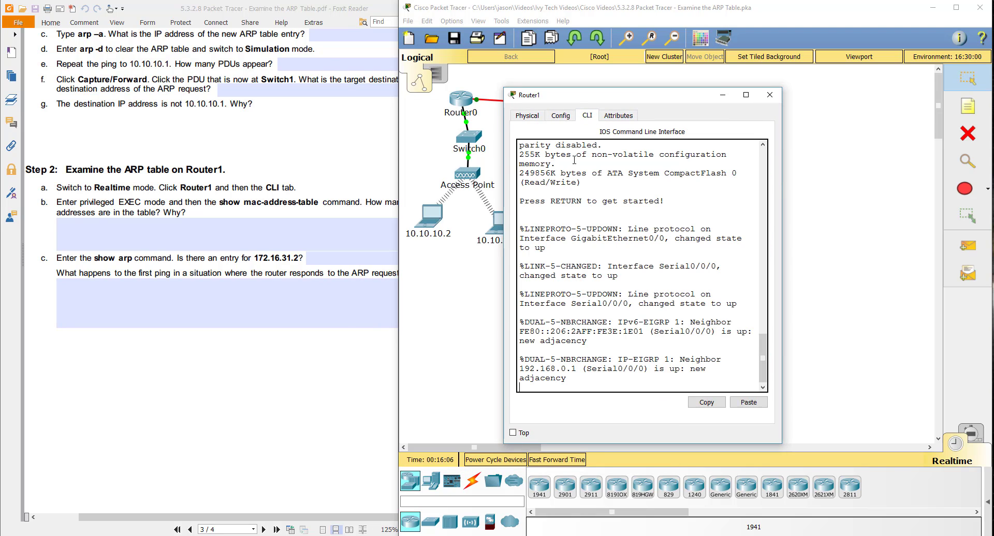
pyautogui.press('Return')
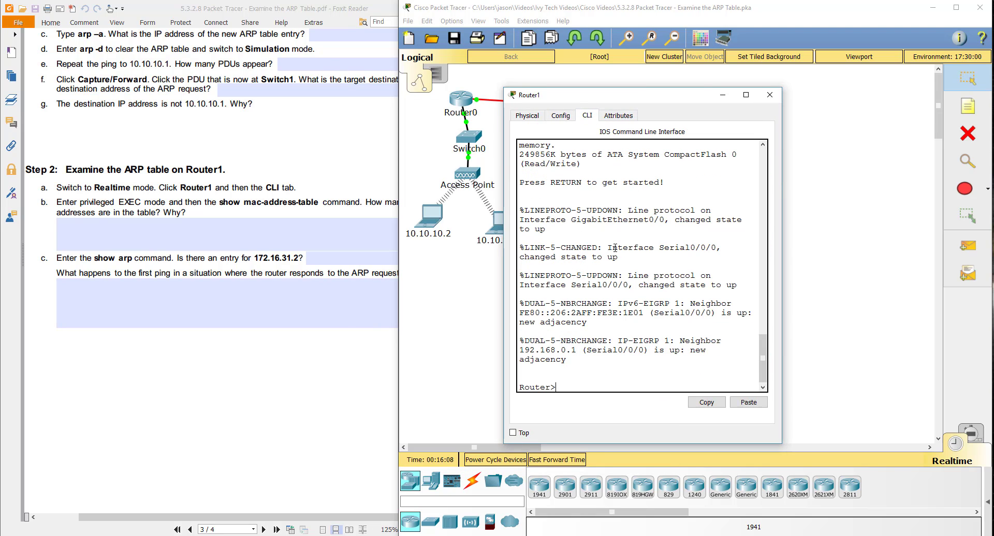
pyautogui.write('en')
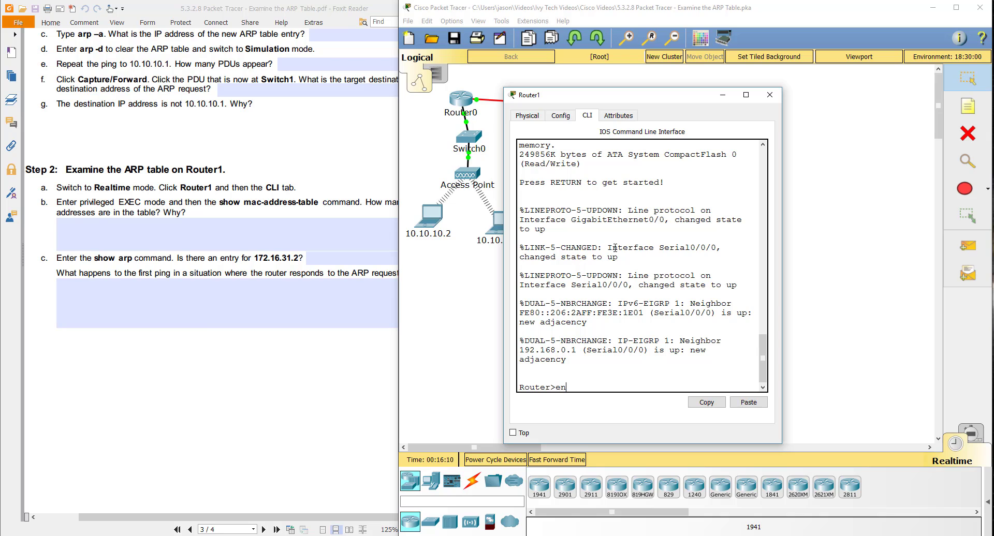
pyautogui.press('Return')
# Display Router1's MAC address table with sho mac and check it against question b of Step 2 in the lab PDF
pyautogui.write('sho')
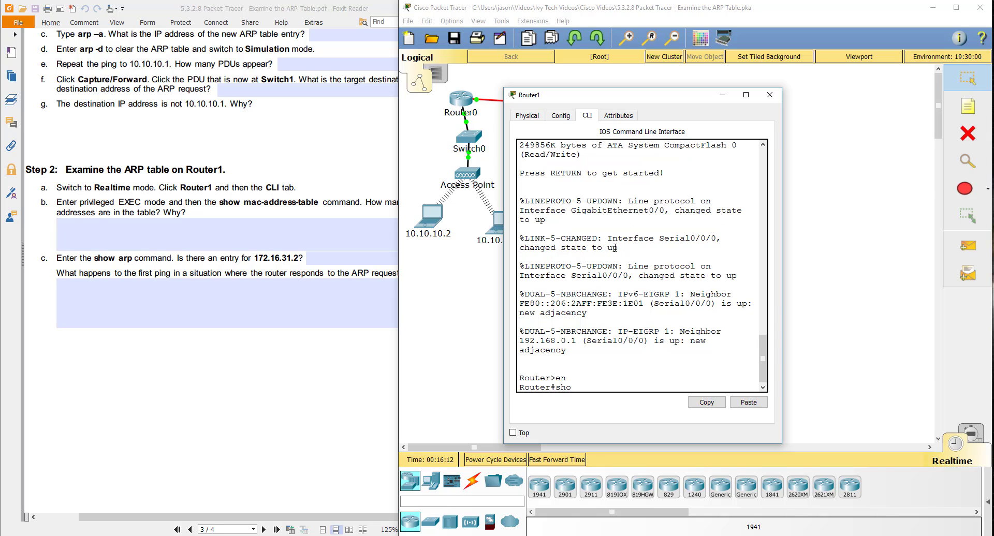
pyautogui.write(' mac')
pyautogui.press('Return')
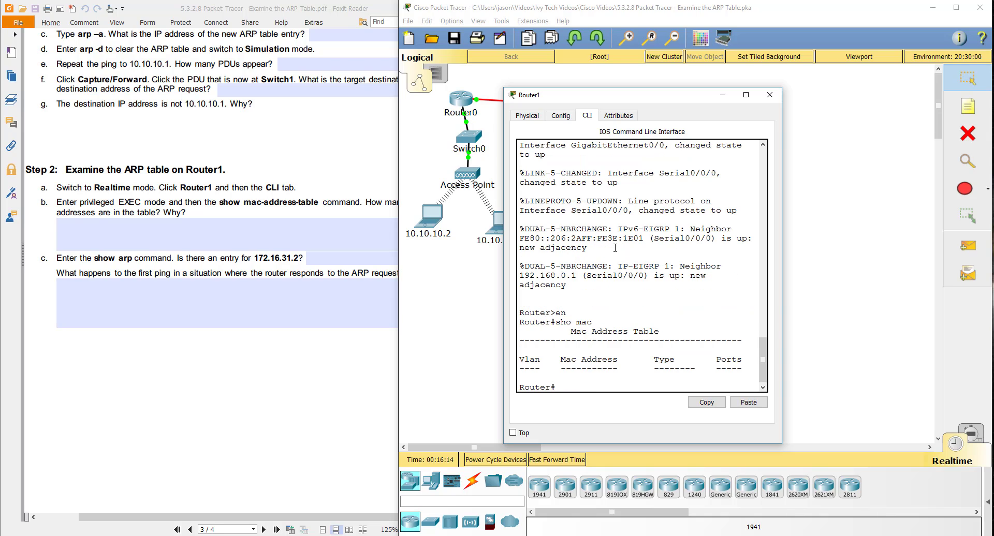
pyautogui.click(262, 240)
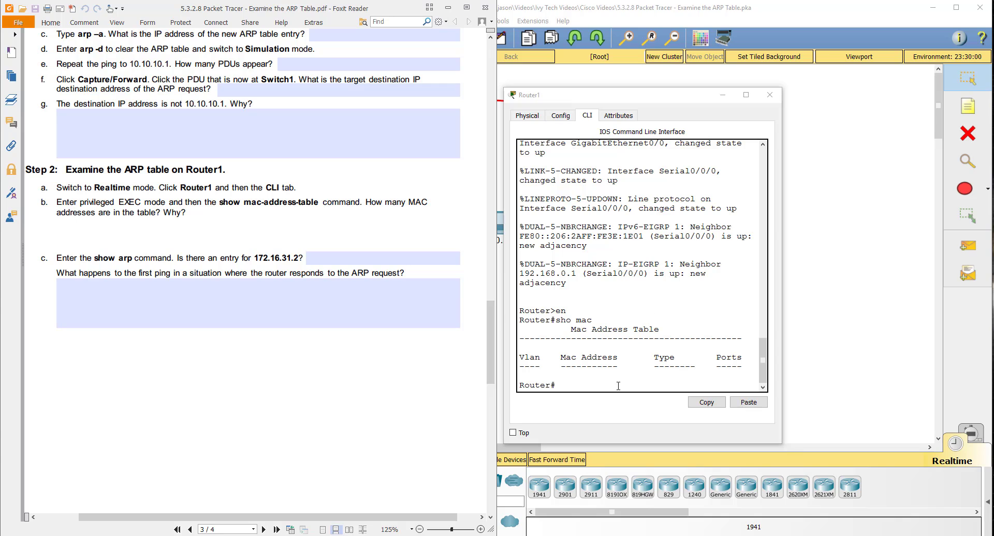
pyautogui.click(677, 367)
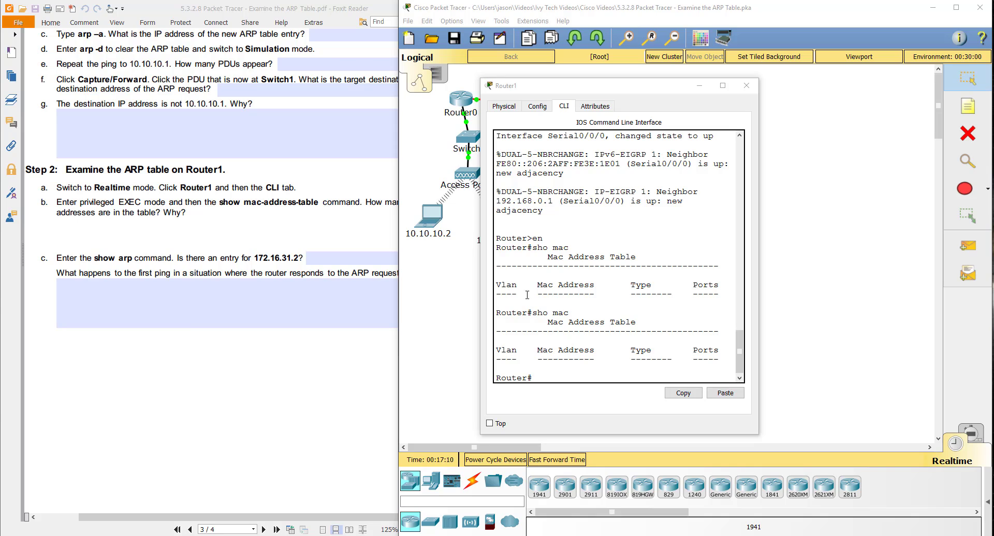
# Check question c in the lab PDF, list Router1's ARP table with show arp in a widened window, and close the router window
pyautogui.click(315, 257)
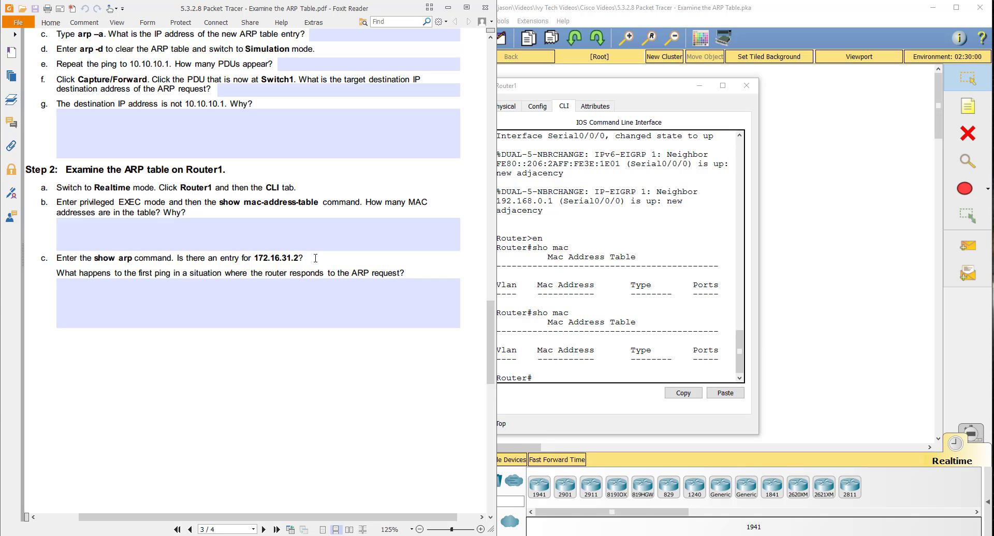
pyautogui.click(567, 343)
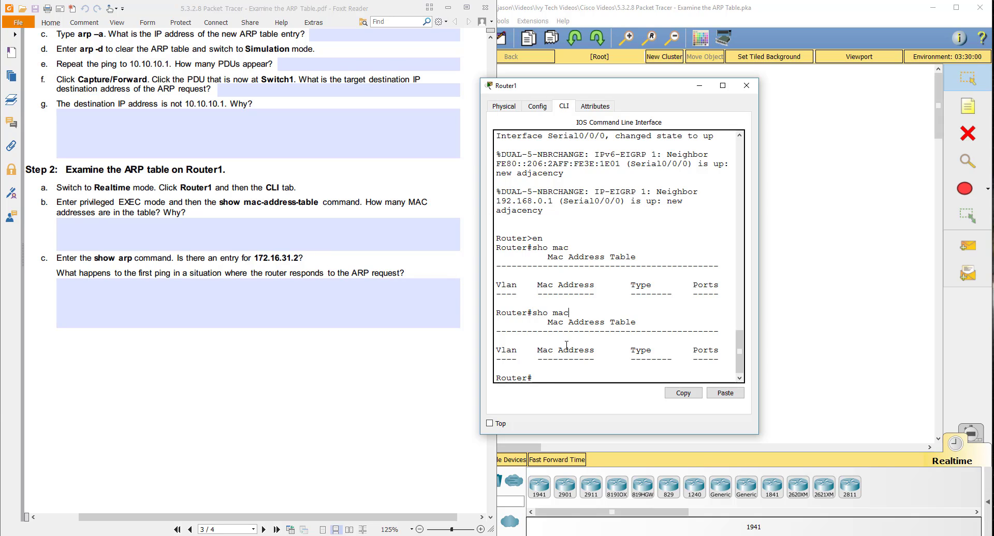
pyautogui.write('show arp')
pyautogui.press('Return')
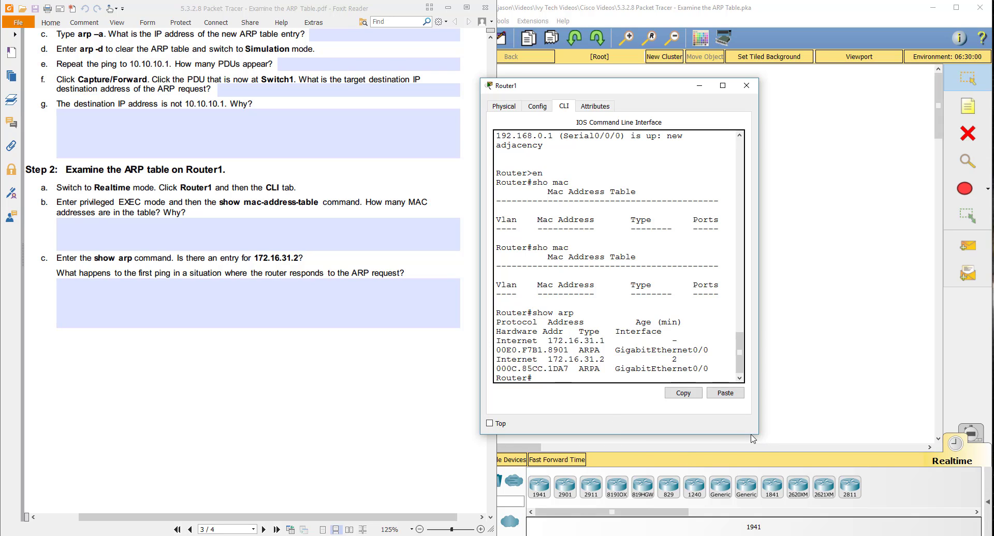
pyautogui.moveTo(759, 435); pyautogui.dragTo(883, 430)
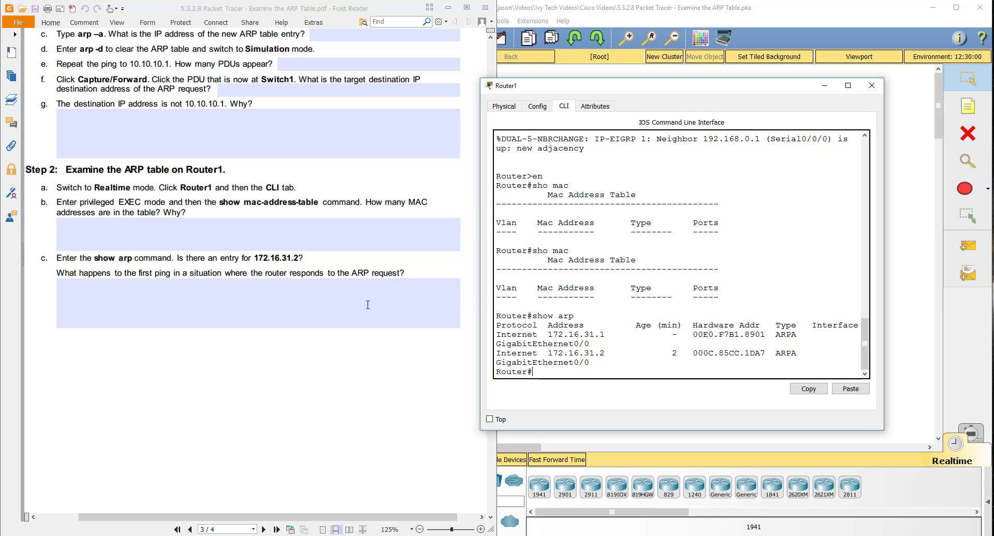
pyautogui.click(871, 87)
# Review the topology and addressing table on the PDF's first page and inspect the port details of Switch0 in Packet Tracer
pyautogui.moveTo(492, 315); pyautogui.dragTo(515, 31)
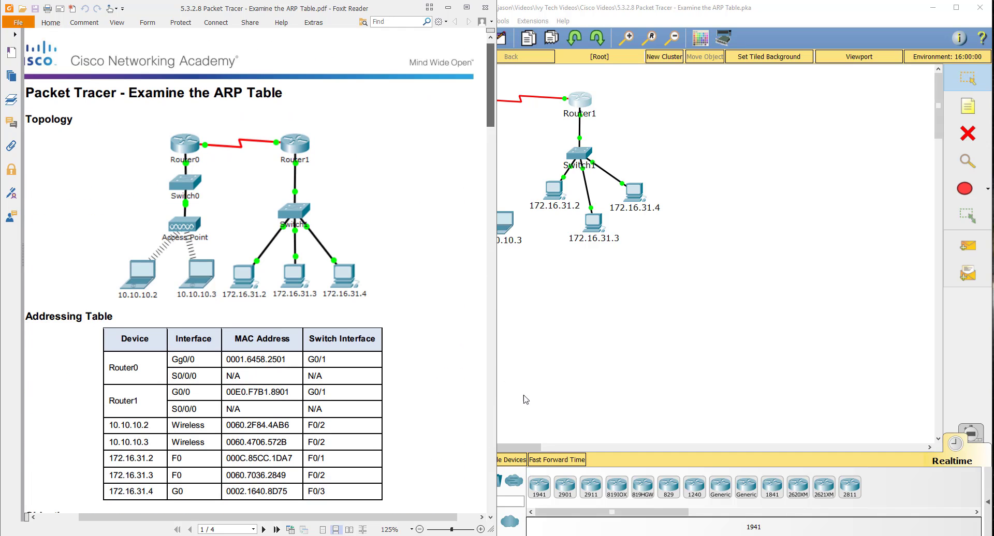
pyautogui.click(526, 448)
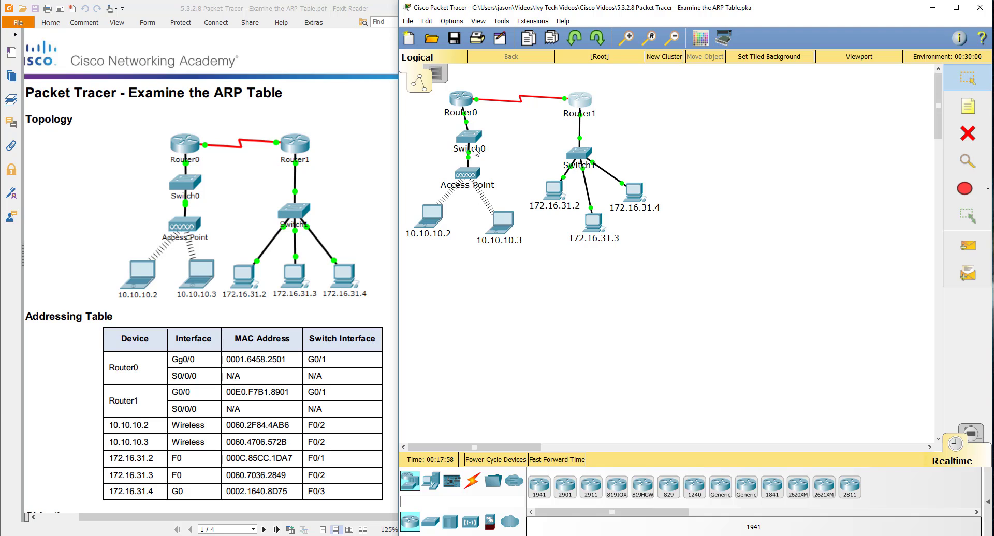
pyautogui.moveTo(475, 152)
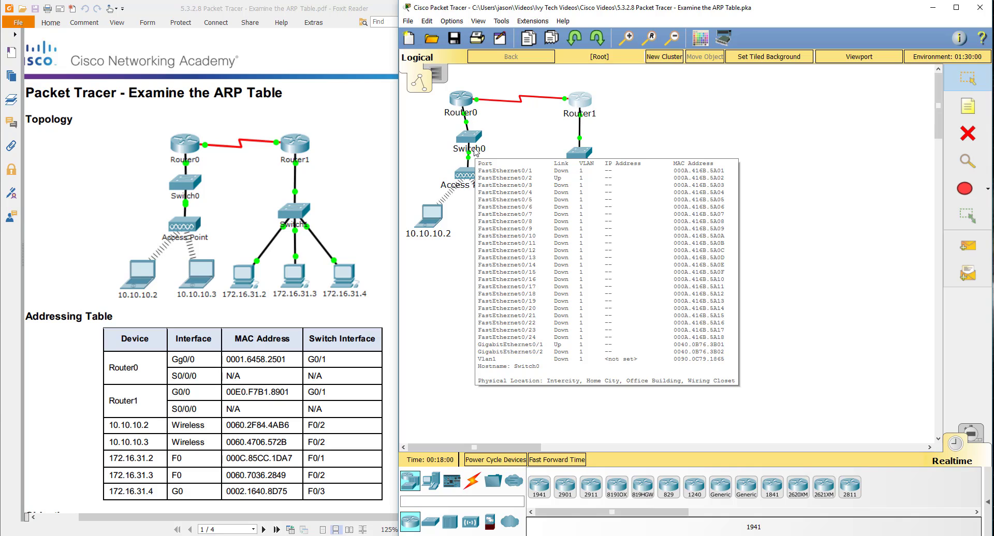